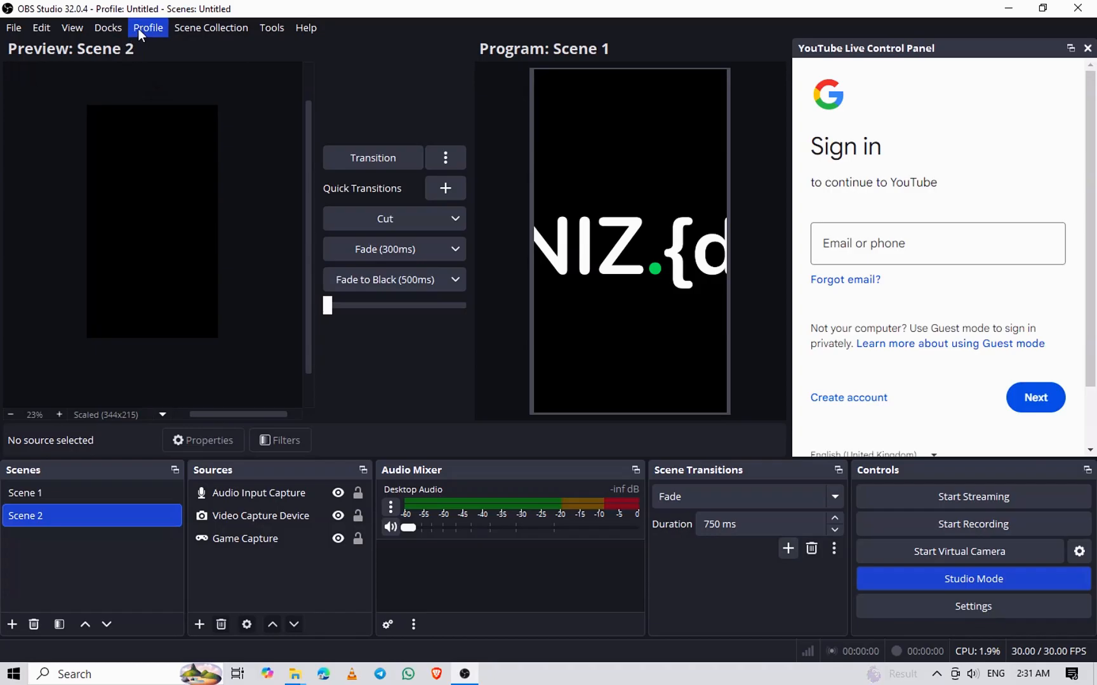
Create a new profile named "NIZ. test" and dismiss its auto-configuration wizard
{"action": "left_click", "coordinate": [150, 29]}
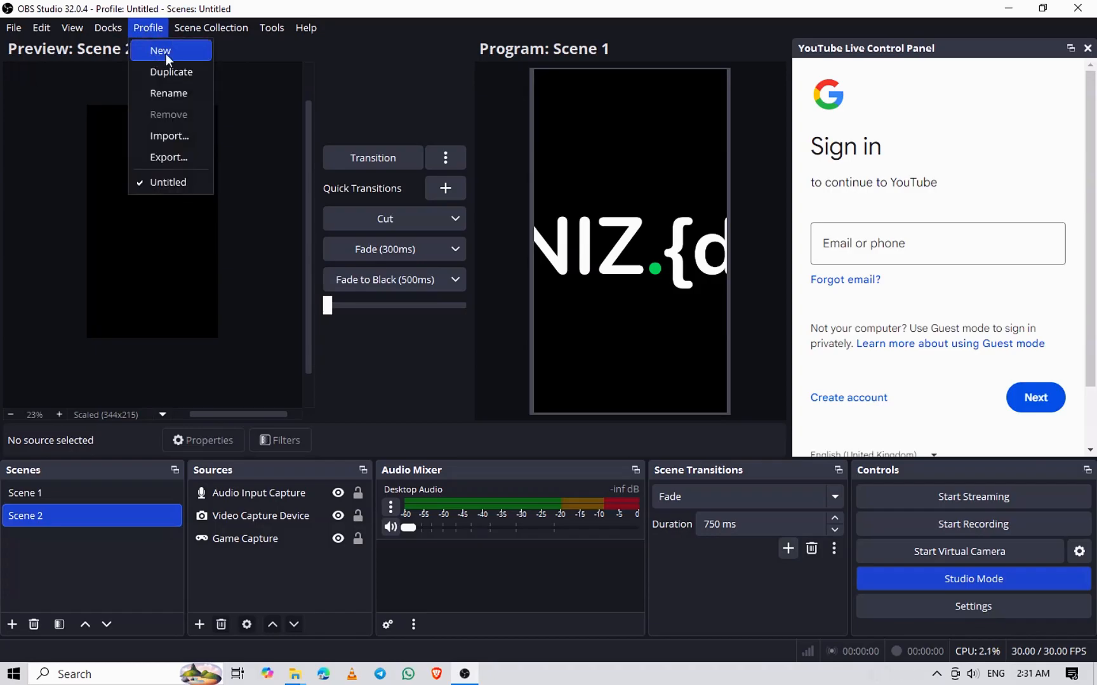
{"action": "left_click", "coordinate": [165, 53]}
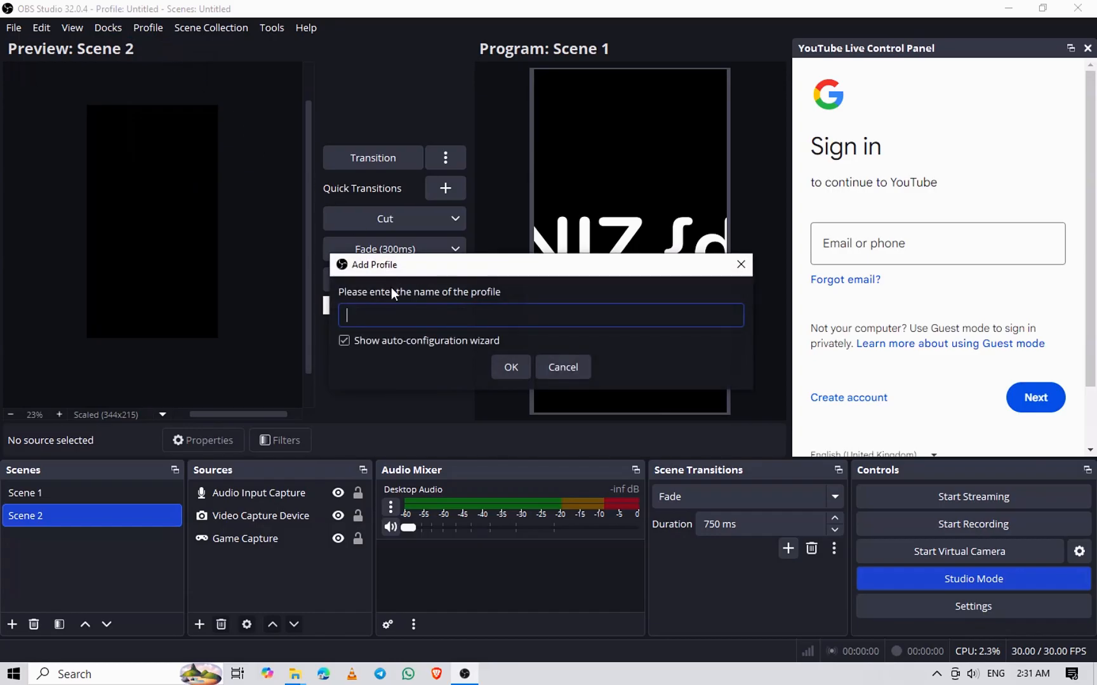
{"action": "type", "text": "NIZ. test"}
{"action": "left_click", "coordinate": [514, 367]}
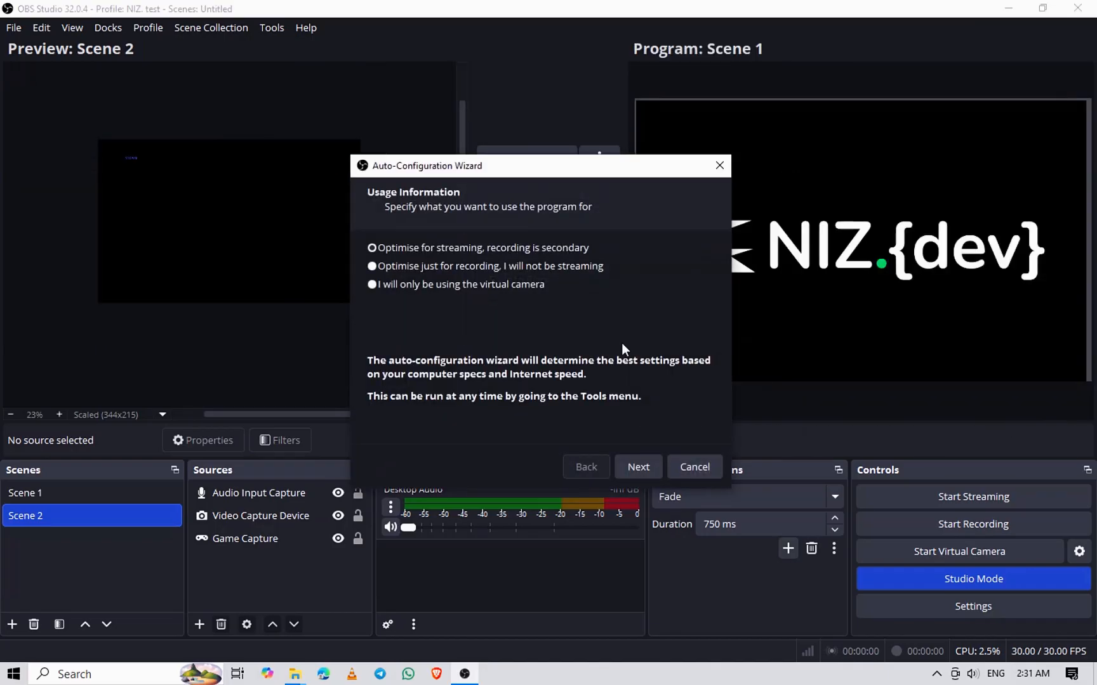
{"action": "key", "text": "Escape"}
In the stream settings, set the service to YouTube - RTMPS and choose to connect with a stream key
{"action": "left_click", "coordinate": [17, 30]}
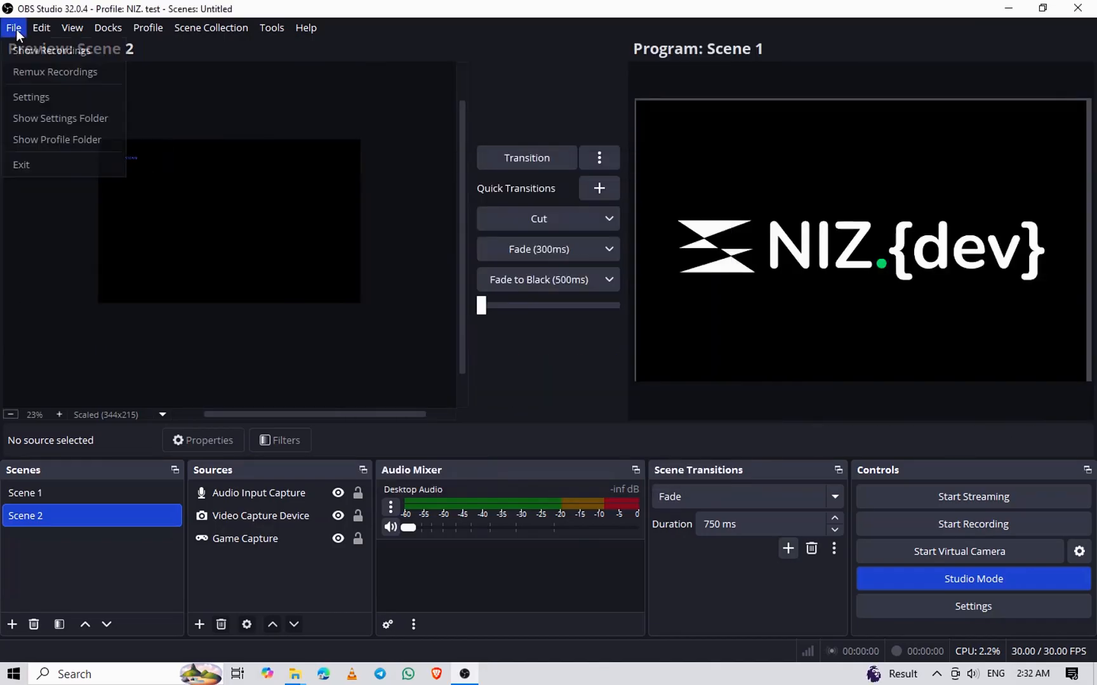
{"action": "left_click", "coordinate": [22, 100]}
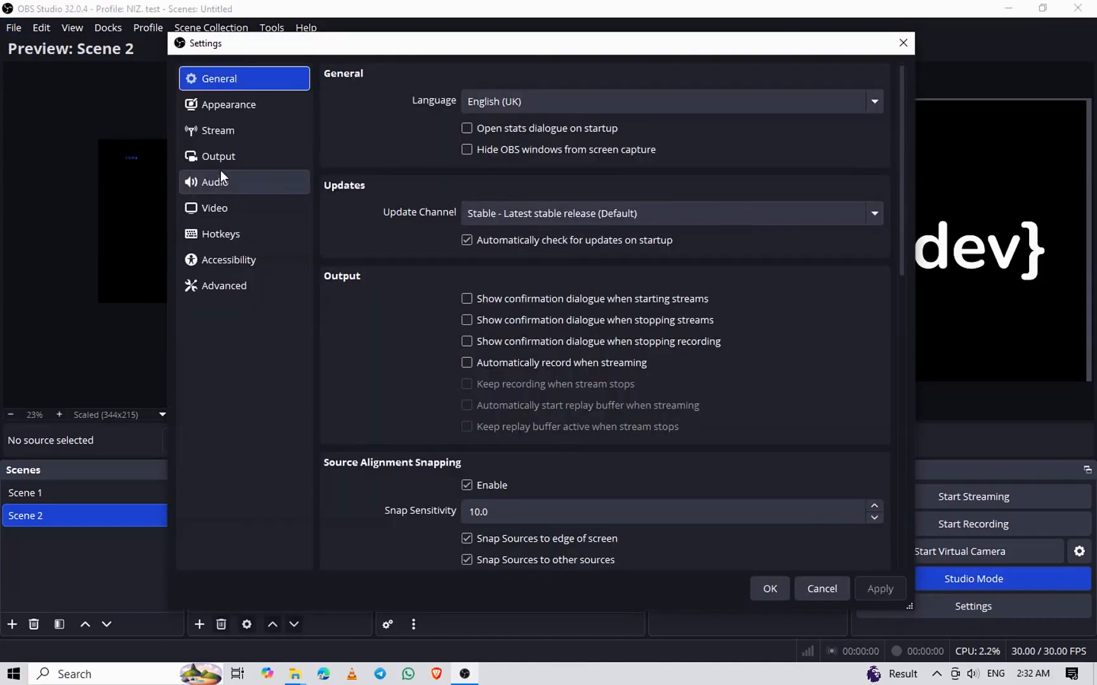
{"action": "left_click", "coordinate": [221, 132]}
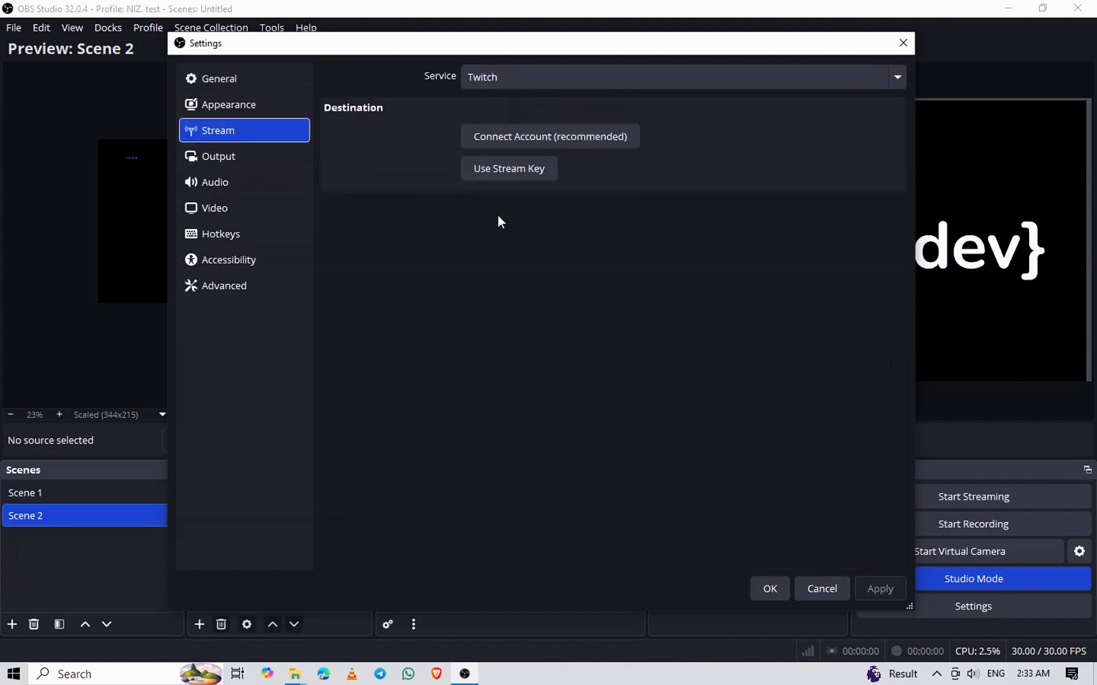
{"action": "left_click", "coordinate": [509, 174]}
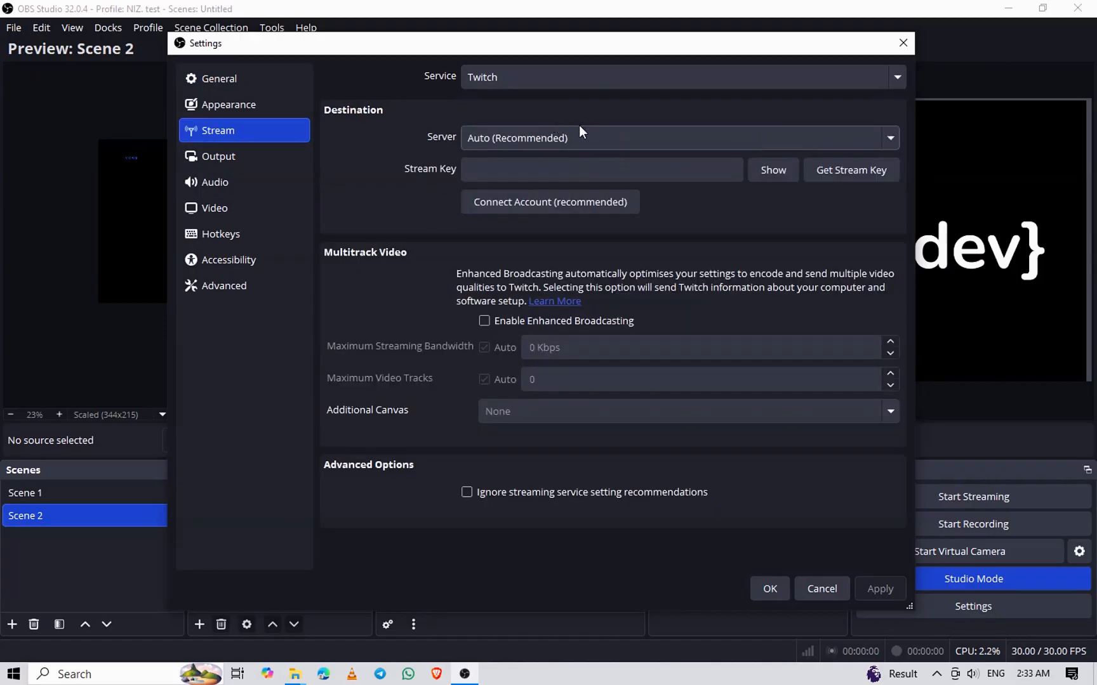
{"action": "left_click", "coordinate": [587, 77]}
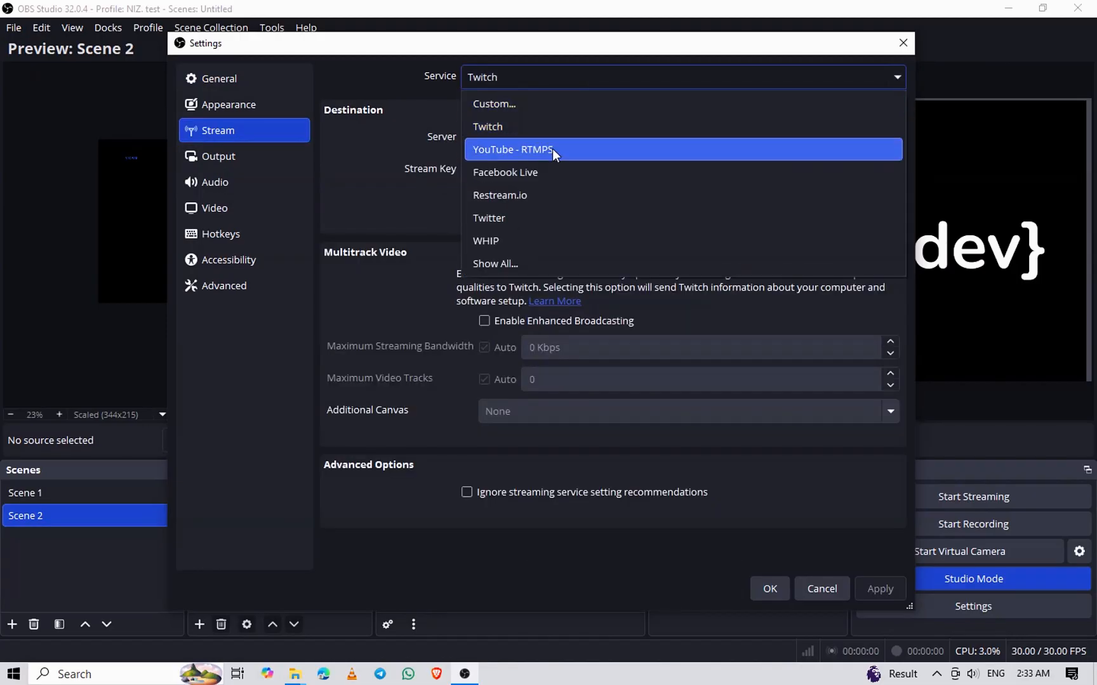
{"action": "left_click", "coordinate": [541, 150]}
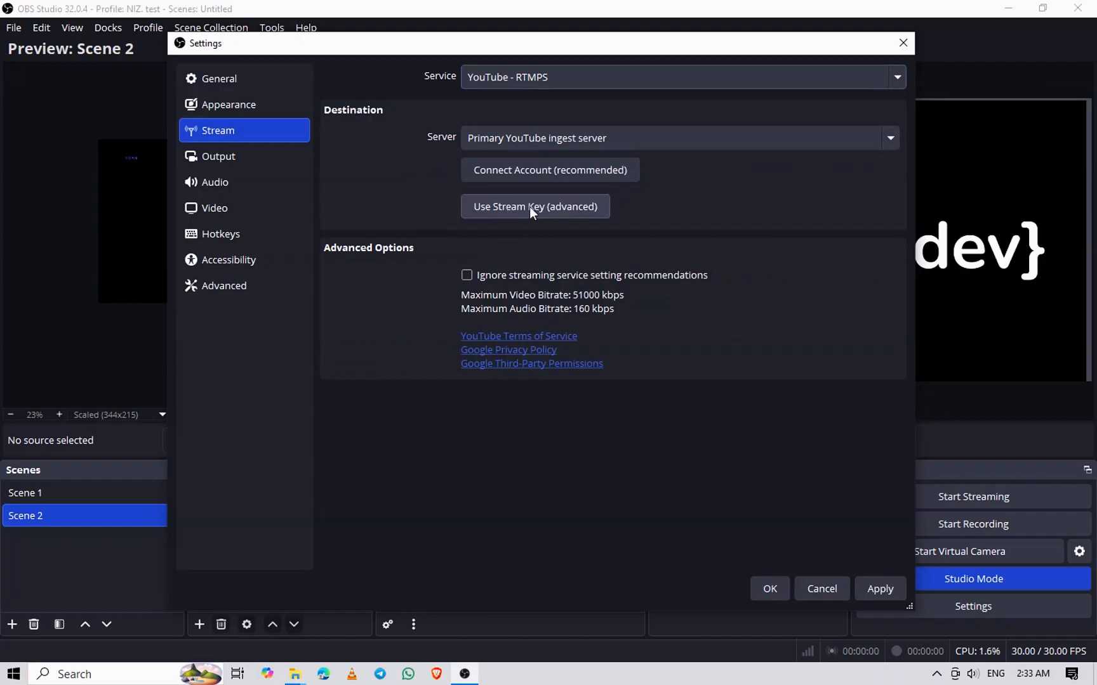
{"action": "left_click", "coordinate": [563, 206]}
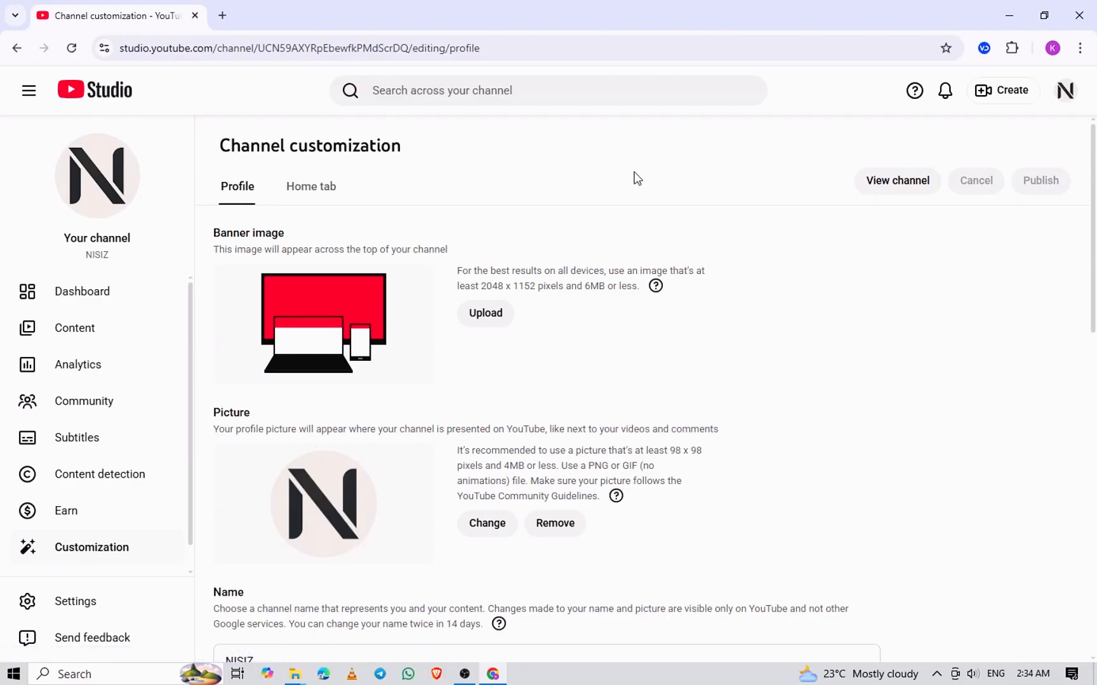
Switch to YouTube Studio in the browser and start the Go live setup for the channel
{"action": "left_click", "coordinate": [1003, 95]}
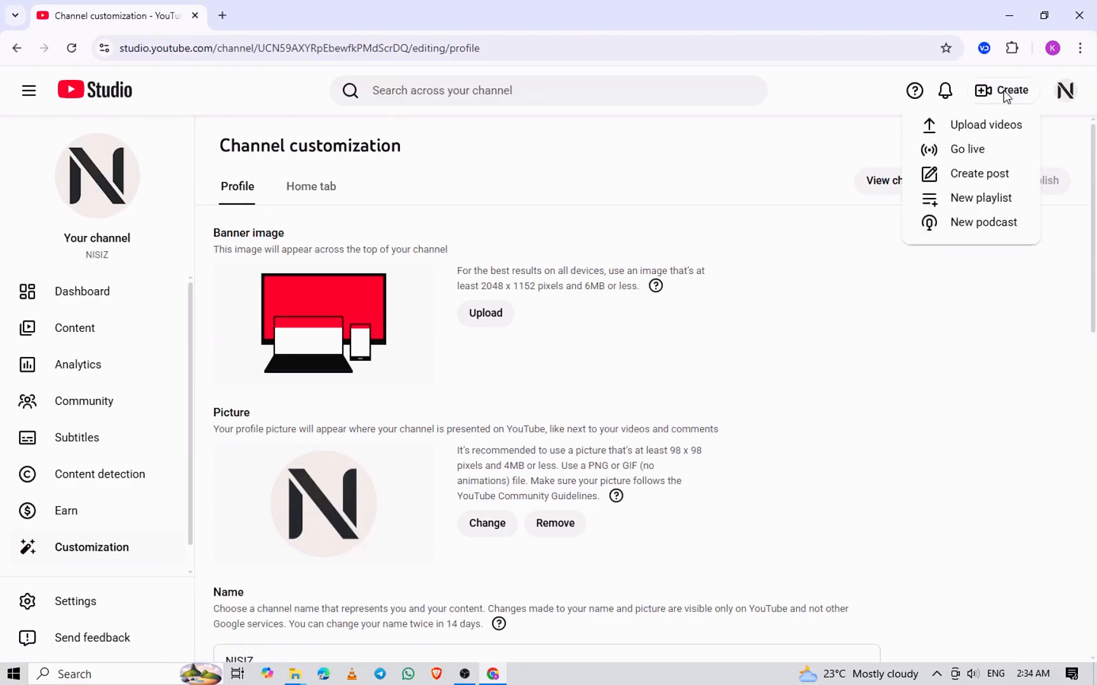
{"action": "left_click", "coordinate": [969, 149]}
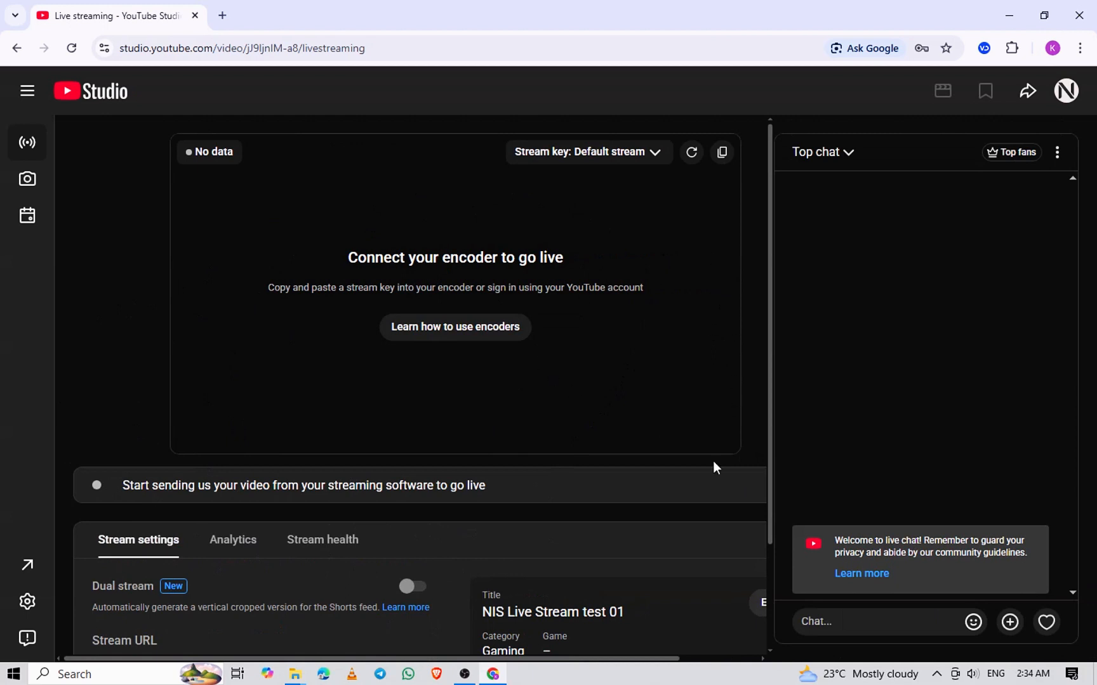
Edit the live stream's details, shortening the title to "NIS Live Stream" and entering the placeholder description "gsfvtyfsvuygvysg"
{"action": "left_click_drag", "start_coordinate": [612, 658], "coordinate": [767, 544]}
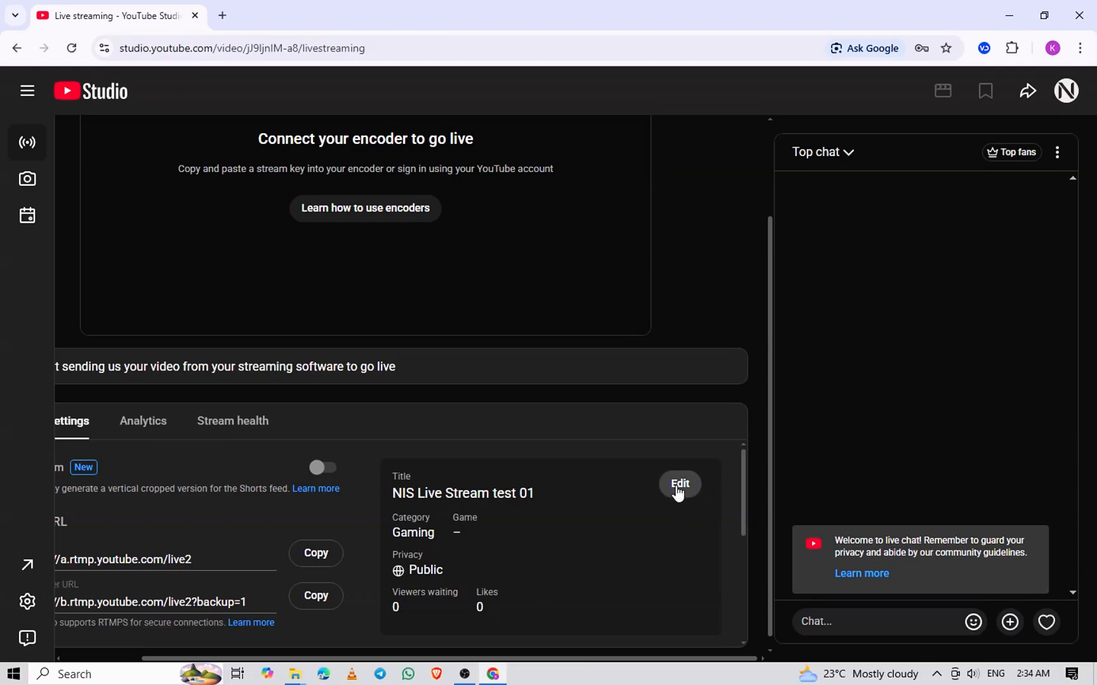
{"action": "left_click", "coordinate": [678, 487]}
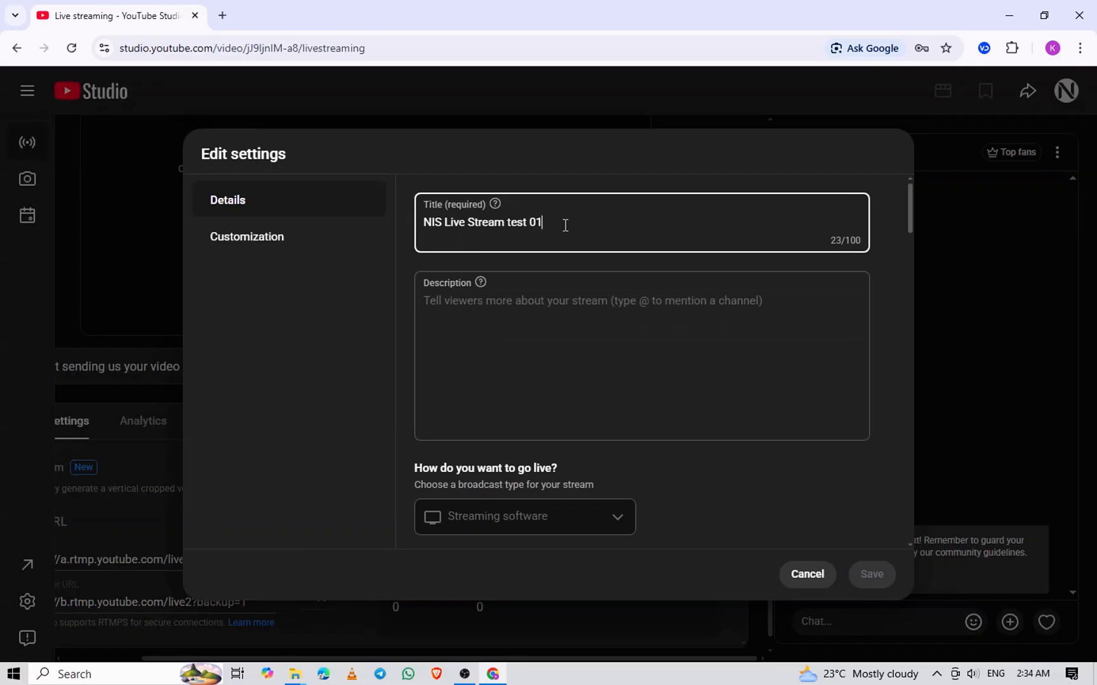
{"action": "key", "text": "BackSpace"}
{"action": "key", "text": "BackSpace"}
{"action": "key", "text": "BackSpace"}
{"action": "key", "text": "BackSpace"}
{"action": "key", "text": "BackSpace"}
{"action": "key", "text": "BackSpace"}
{"action": "left_click", "coordinate": [550, 343]}
{"action": "type", "text": "gsfvtyfsvuygvysg"}
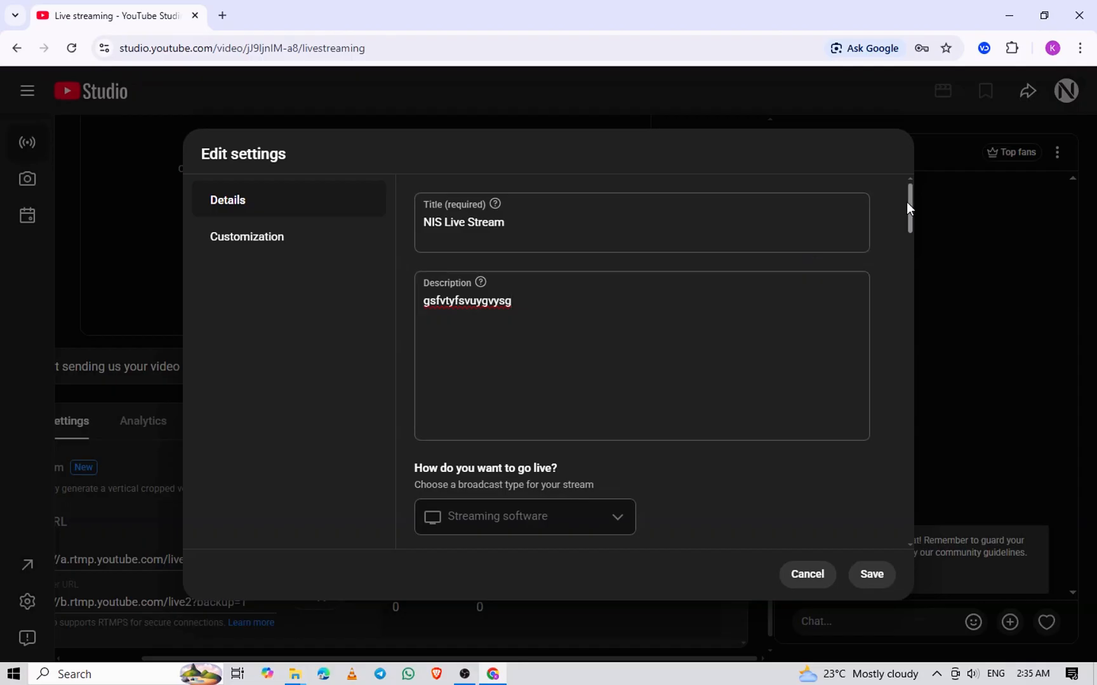
Review the stream's game title field and its chat, participant, reaction and message delay options, and save the edited settings
{"action": "left_click_drag", "start_coordinate": [906, 203], "coordinate": [901, 274]}
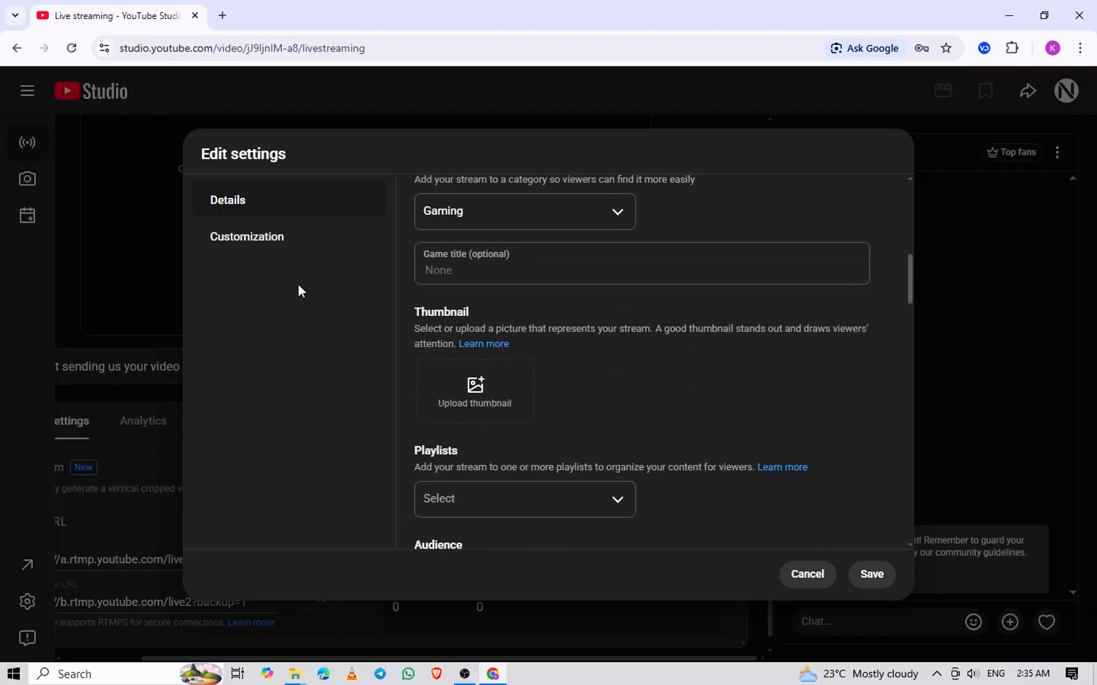
{"action": "left_click", "coordinate": [461, 268]}
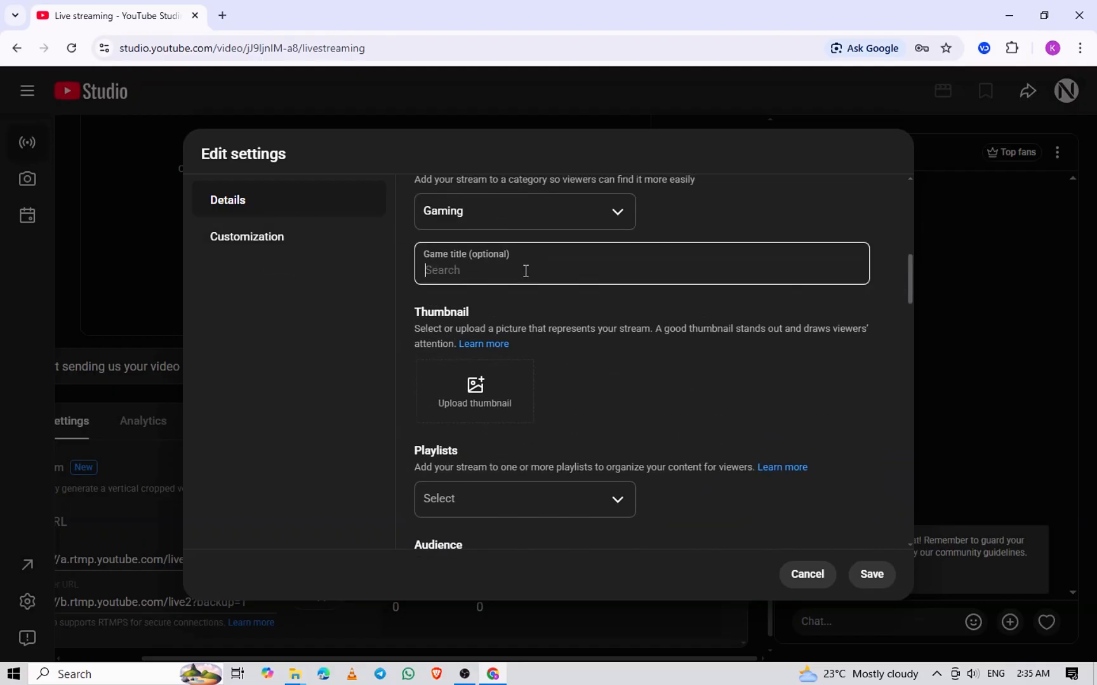
{"action": "left_click", "coordinate": [257, 247]}
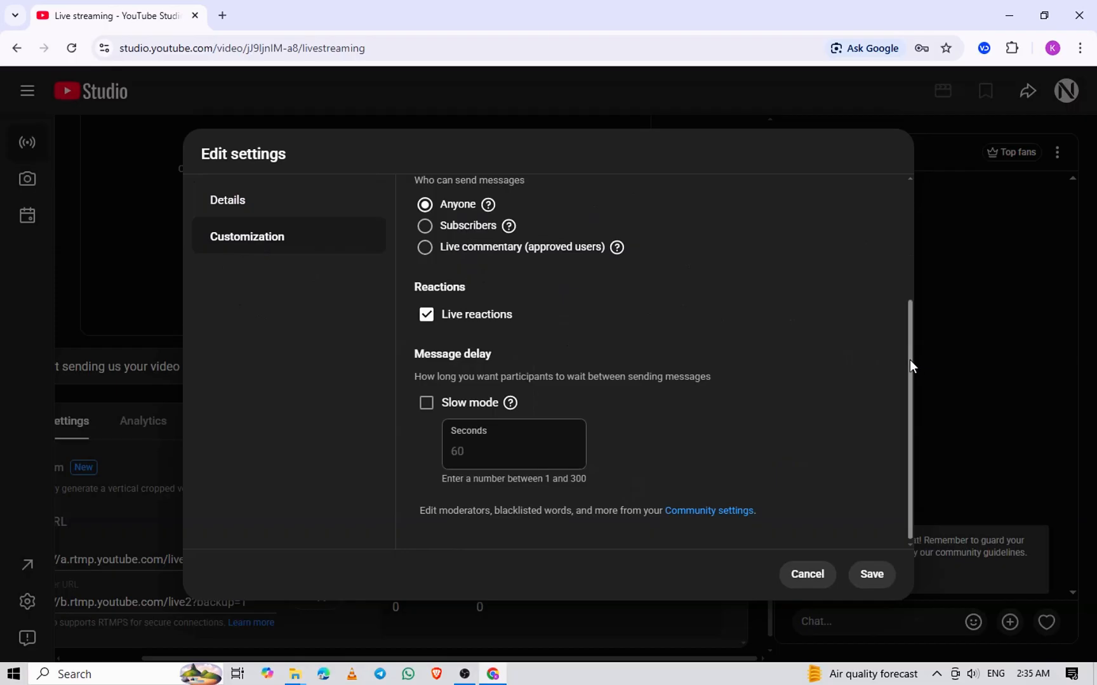
{"action": "left_click_drag", "start_coordinate": [908, 359], "coordinate": [900, 236]}
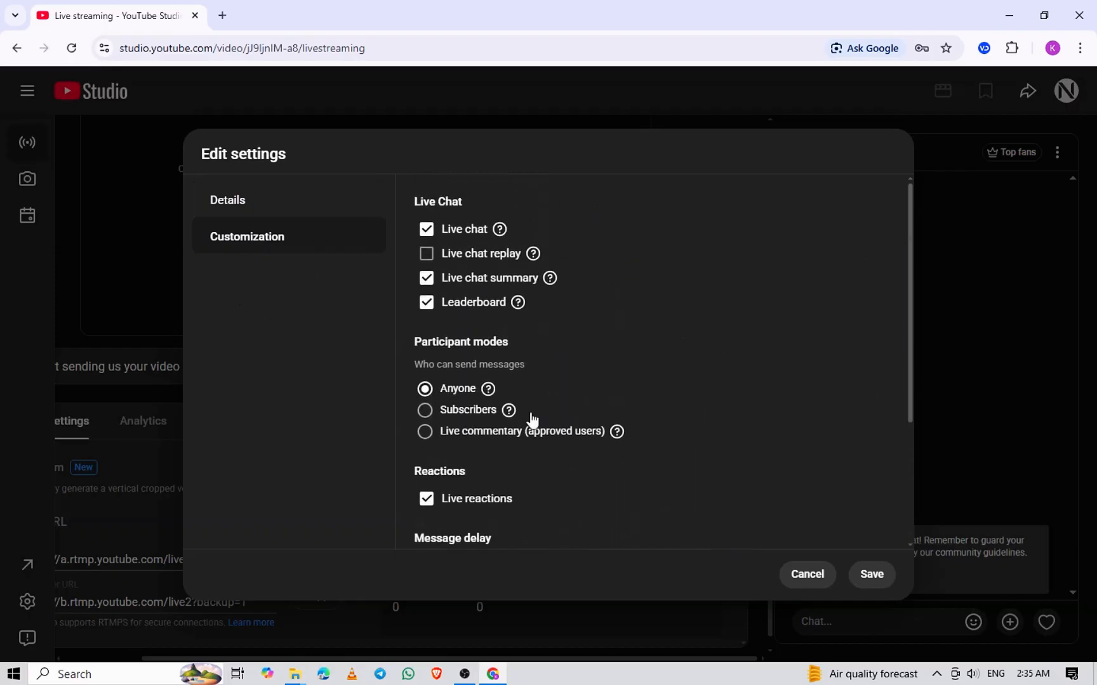
{"action": "left_click_drag", "start_coordinate": [910, 374], "coordinate": [897, 493]}
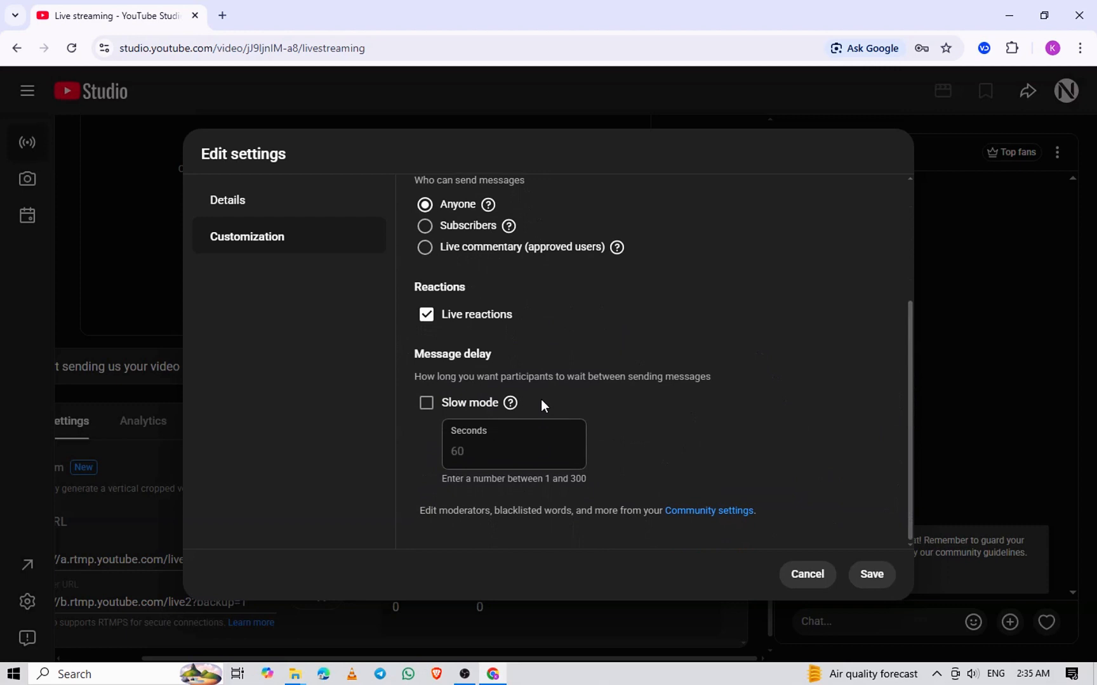
{"action": "left_click", "coordinate": [871, 574]}
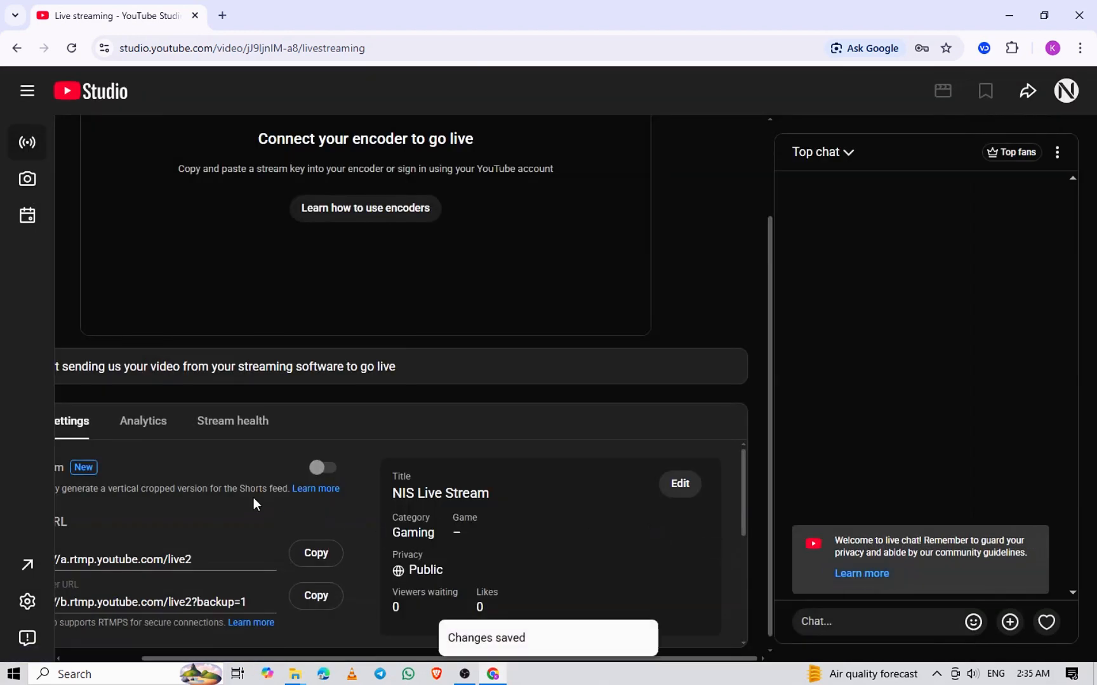
Enable Dual stream to preview the vertical stream pane and disable it again
{"action": "left_click_drag", "start_coordinate": [309, 654], "coordinate": [230, 655]}
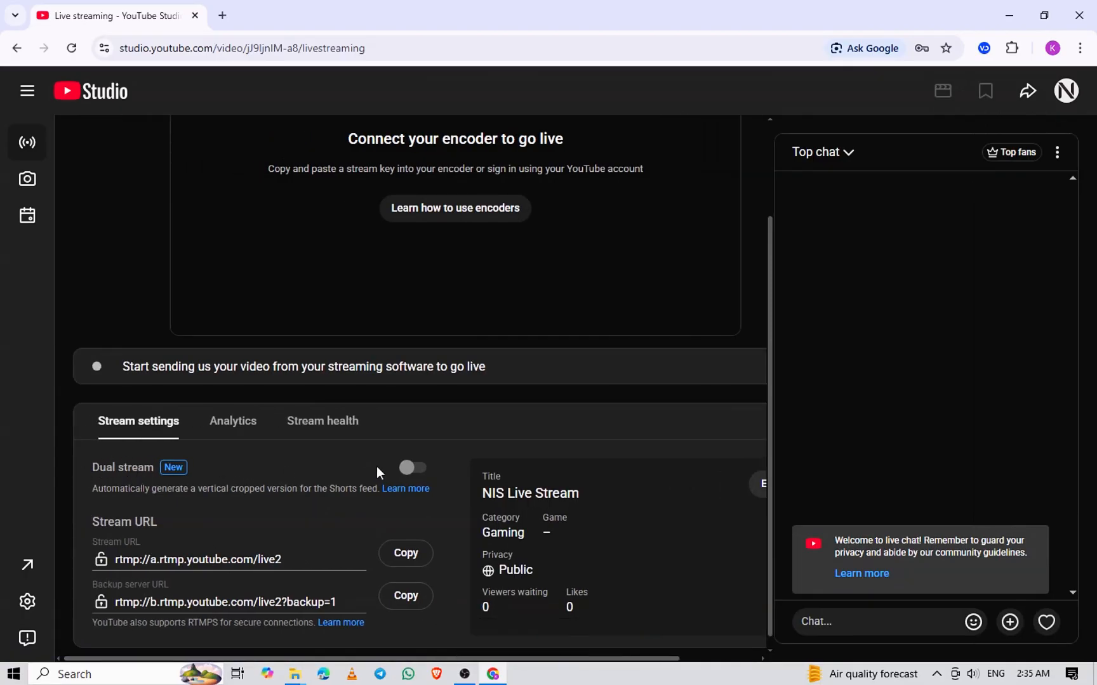
{"action": "left_click", "coordinate": [407, 469]}
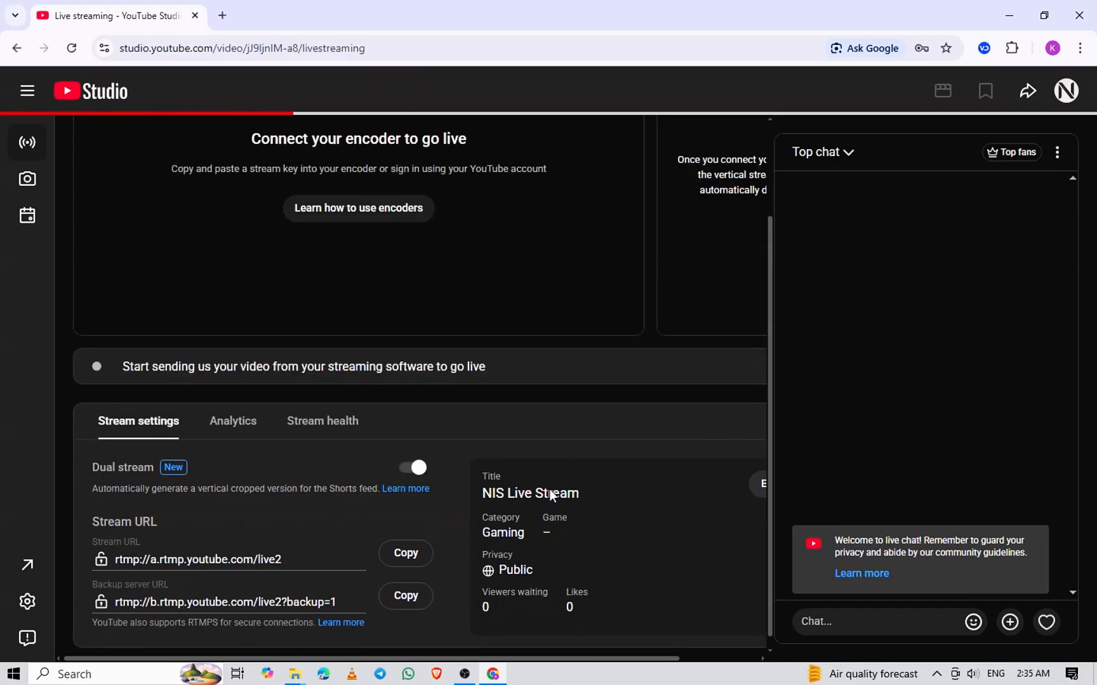
{"action": "left_click_drag", "start_coordinate": [483, 658], "coordinate": [589, 668]}
{"action": "left_click_drag", "start_coordinate": [771, 448], "coordinate": [771, 356]}
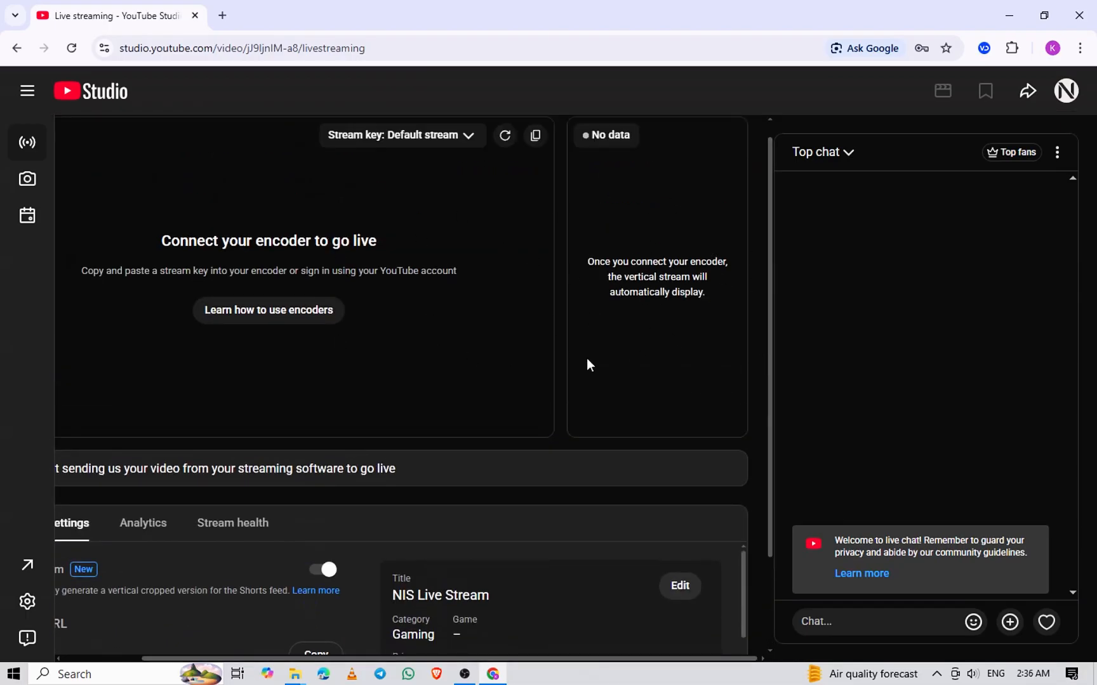
{"action": "left_click", "coordinate": [324, 571]}
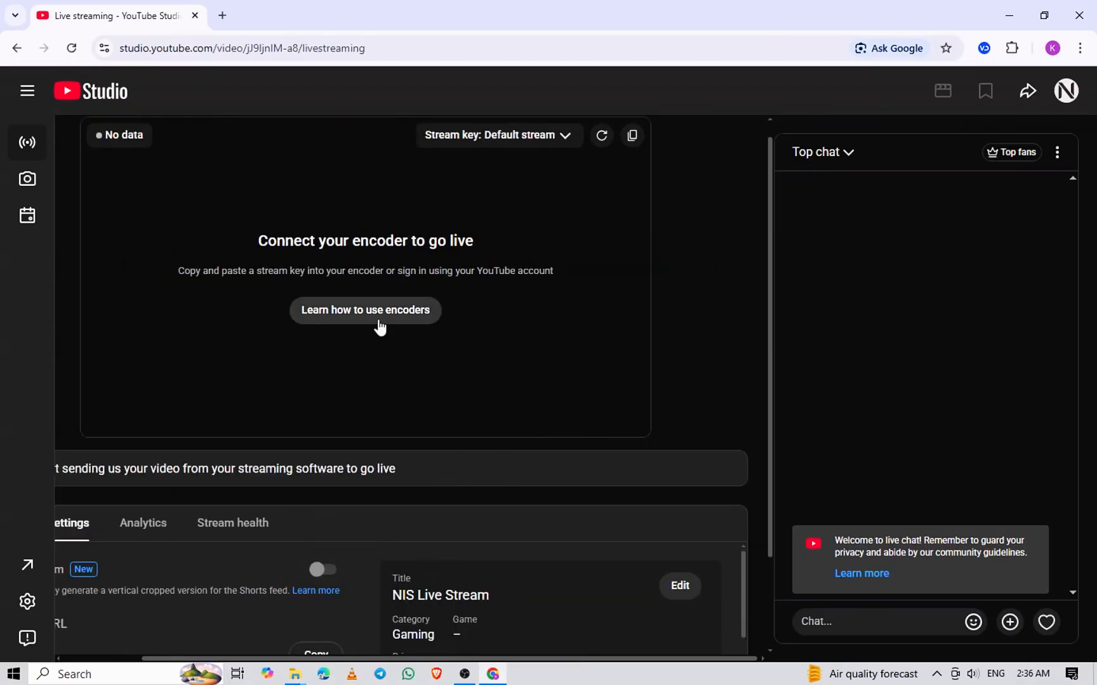
Open the encoder setup help, review its instructions, and copy the stream key
{"action": "left_click", "coordinate": [402, 318]}
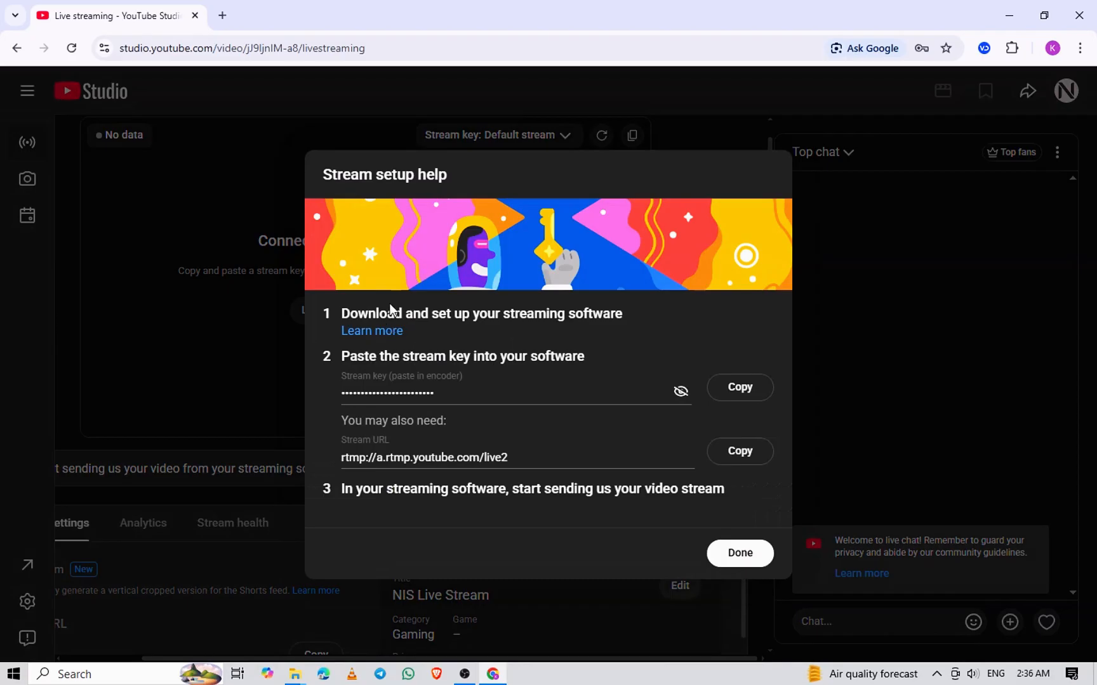
{"action": "left_click_drag", "start_coordinate": [341, 313], "coordinate": [642, 320]}
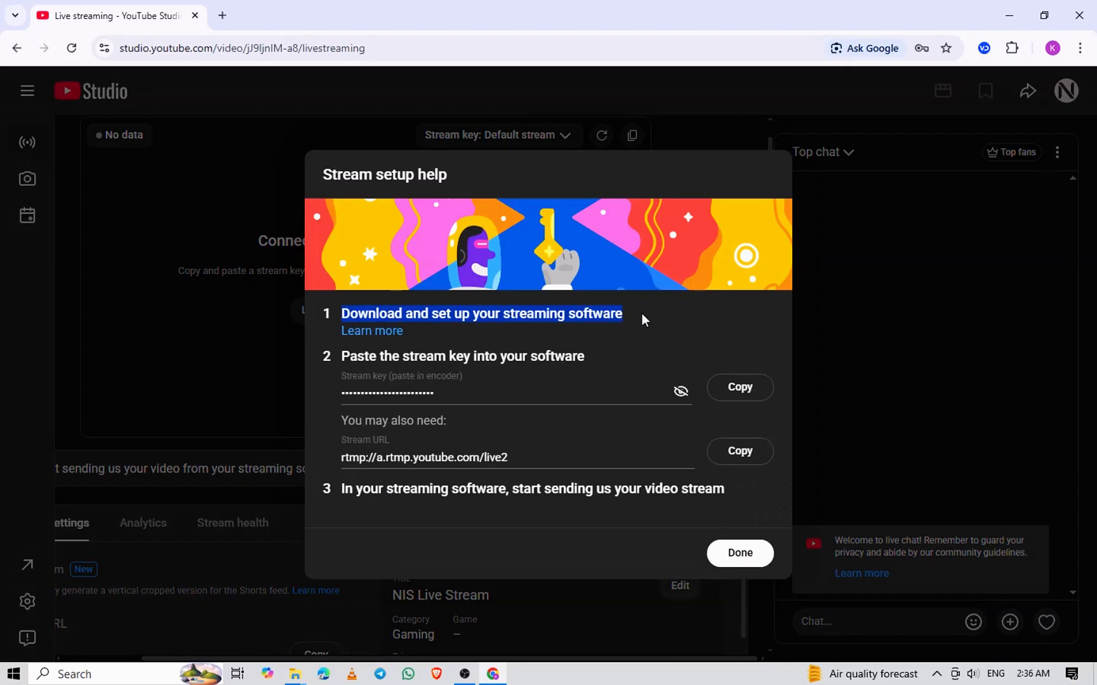
{"action": "left_click", "coordinate": [658, 319]}
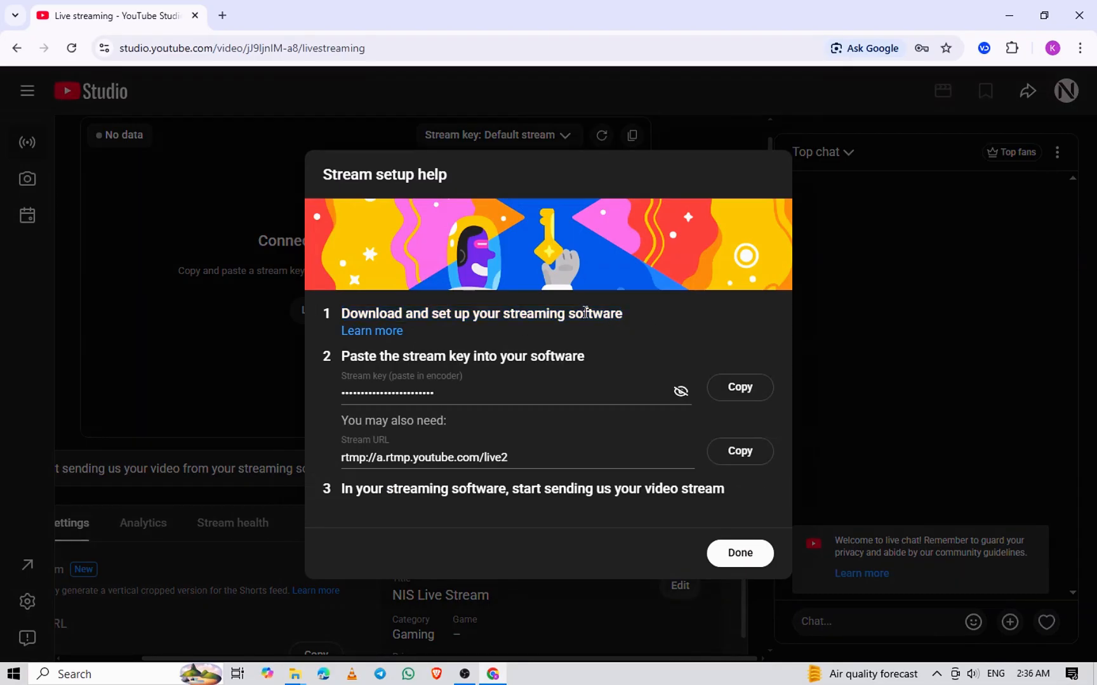
{"action": "left_click_drag", "start_coordinate": [342, 356], "coordinate": [648, 348]}
{"action": "left_click", "coordinate": [384, 378]}
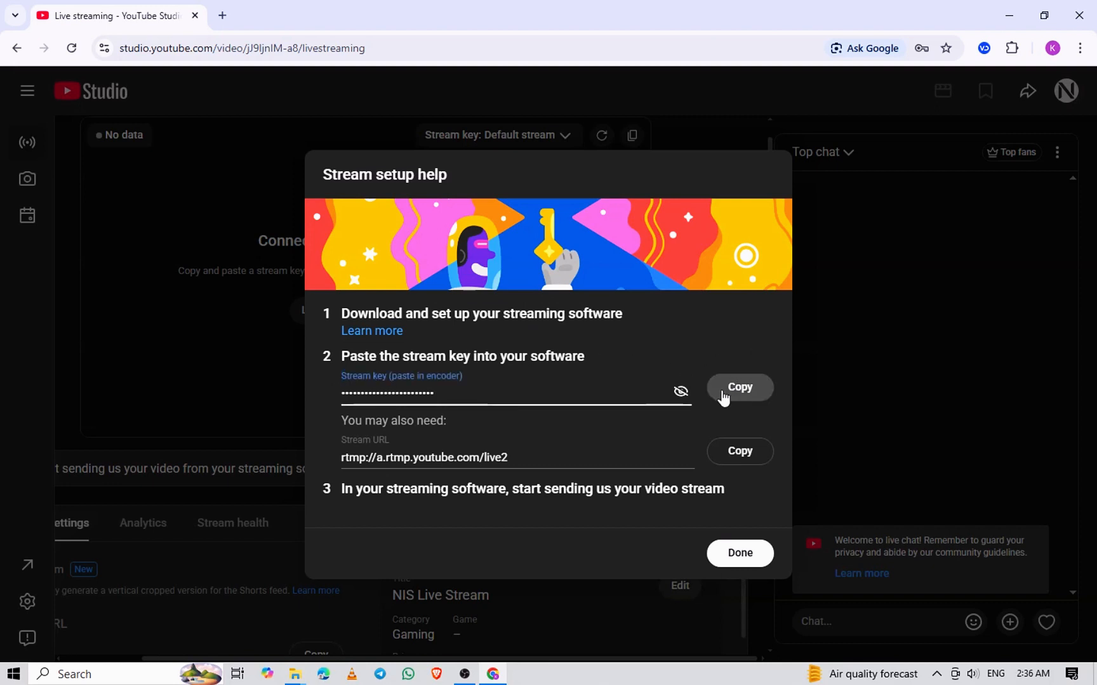
{"action": "left_click", "coordinate": [749, 387]}
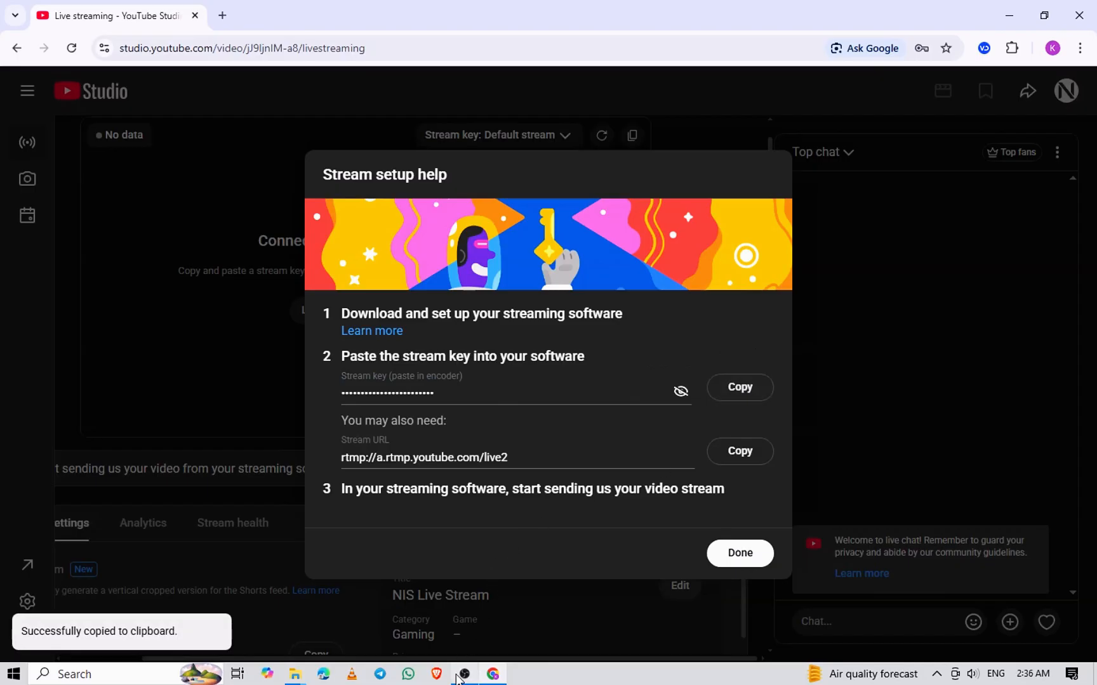
Switch back to OBS Studio, paste the copied key into the Stream Key field, apply the settings and close them
{"action": "left_click", "coordinate": [464, 675]}
{"action": "left_click", "coordinate": [485, 180]}
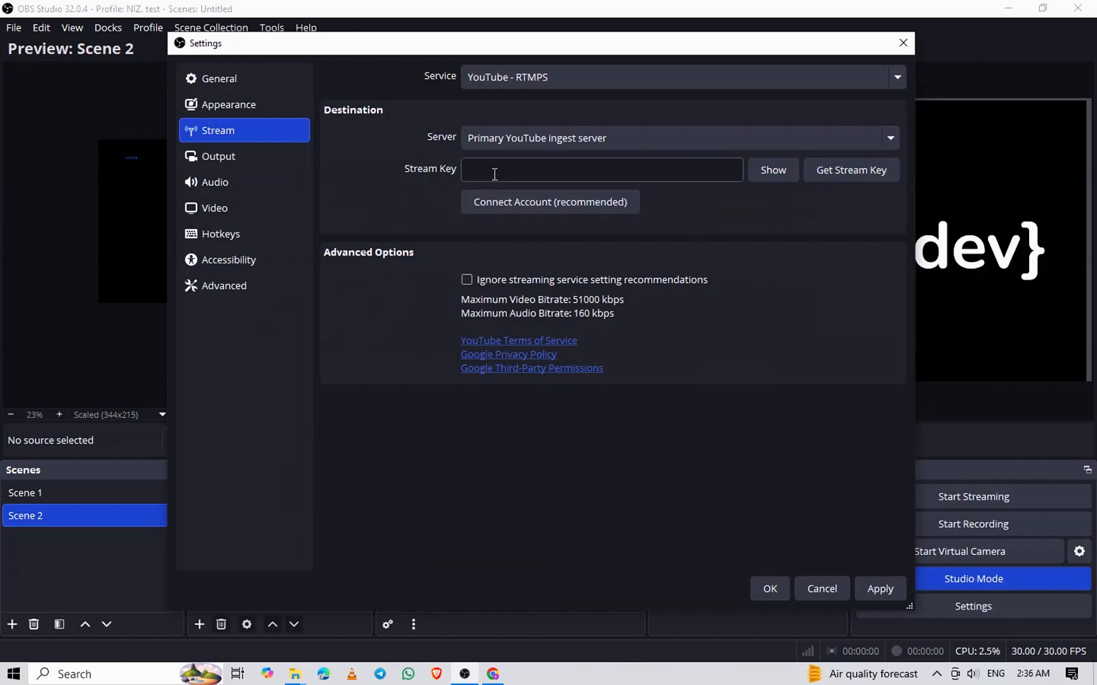
{"action": "right_click", "coordinate": [503, 172]}
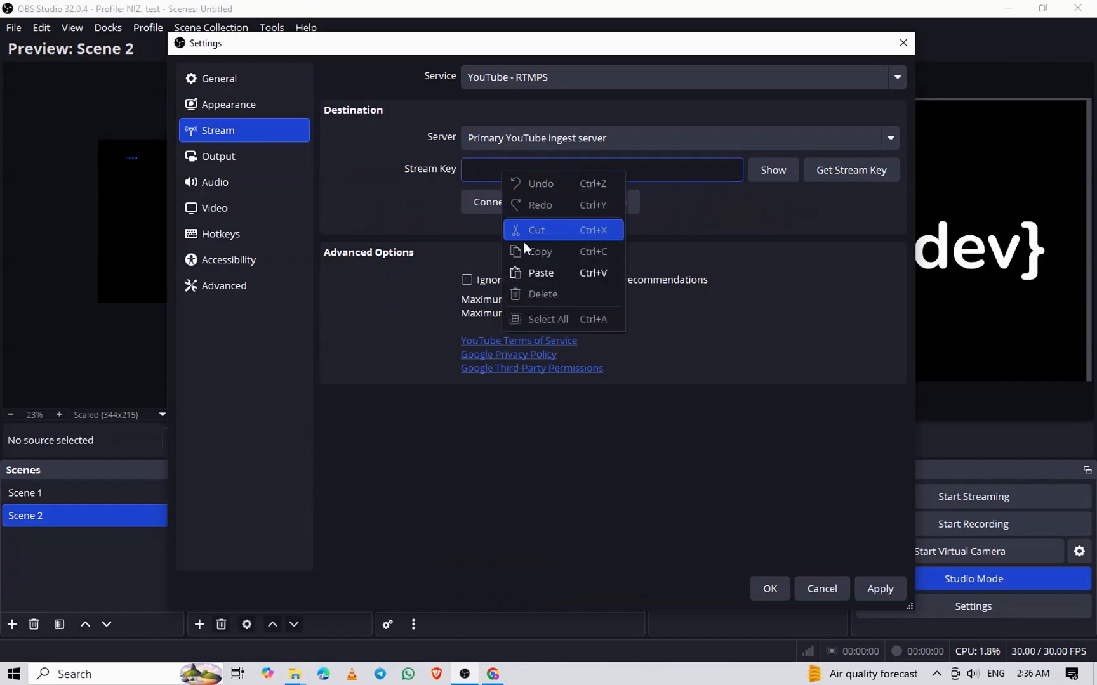
{"action": "left_click", "coordinate": [532, 273]}
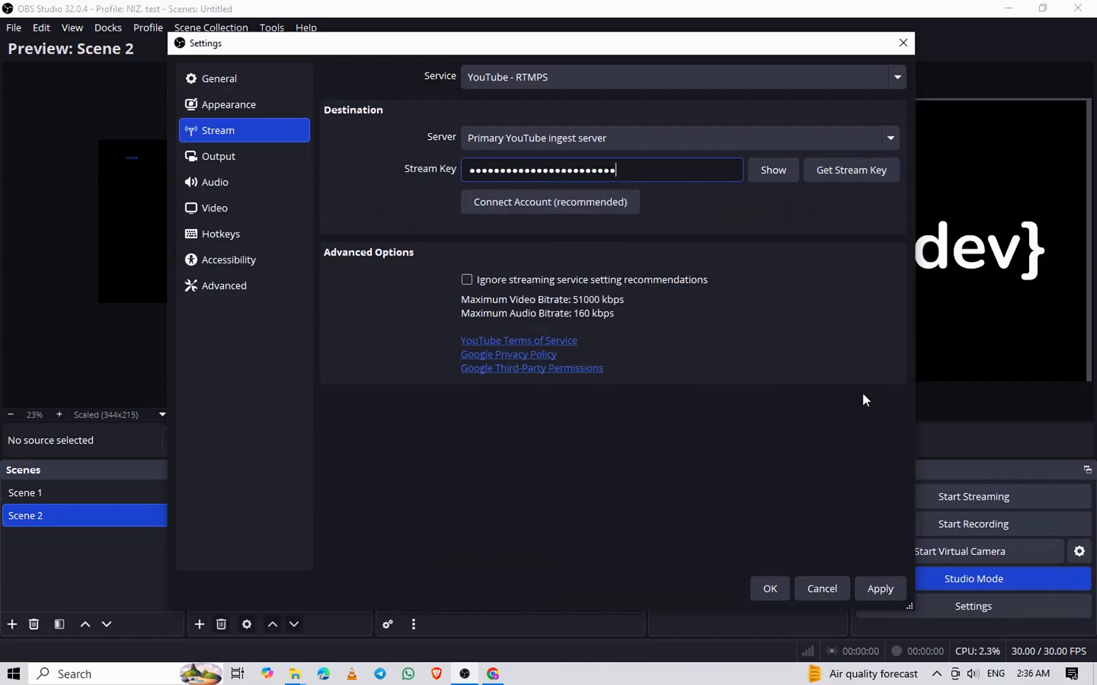
{"action": "left_click", "coordinate": [879, 590]}
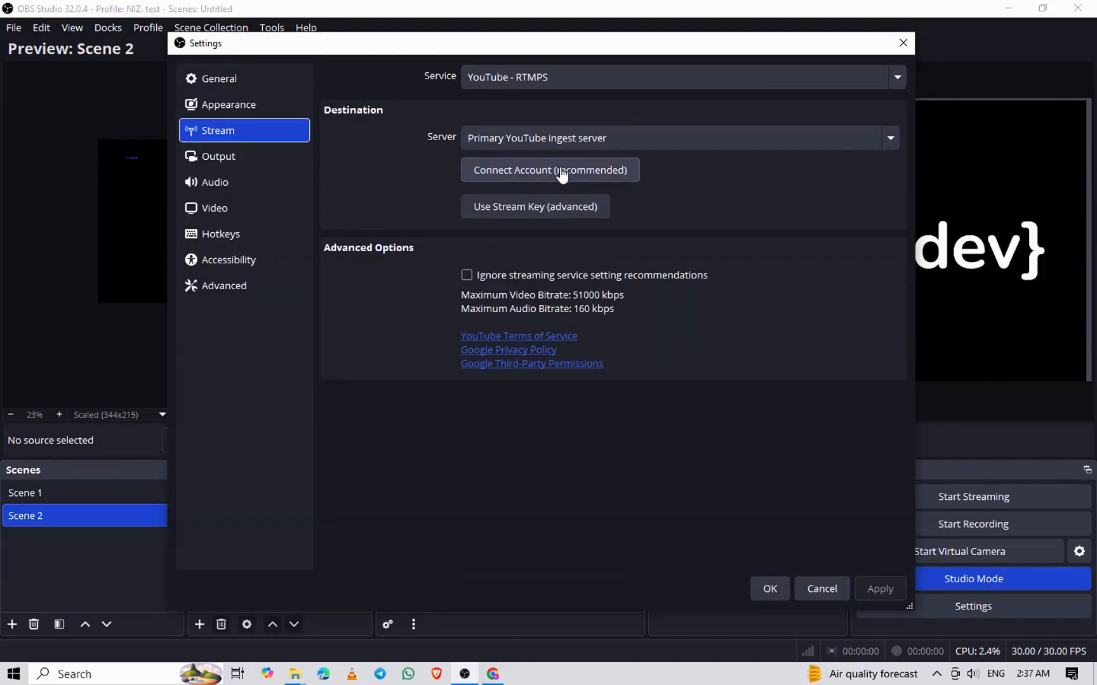
{"action": "left_click", "coordinate": [822, 589]}
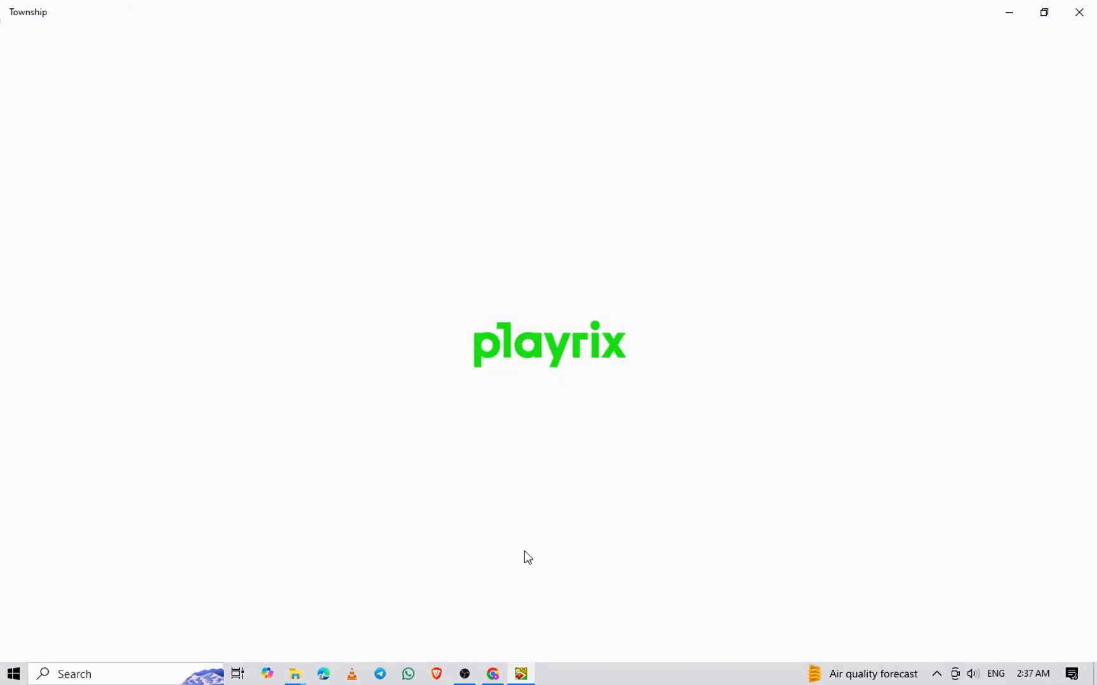
Switch back to OBS Studio, delete Scene 2 and remove the Image source from Scene 1
{"action": "left_click", "coordinate": [464, 674]}
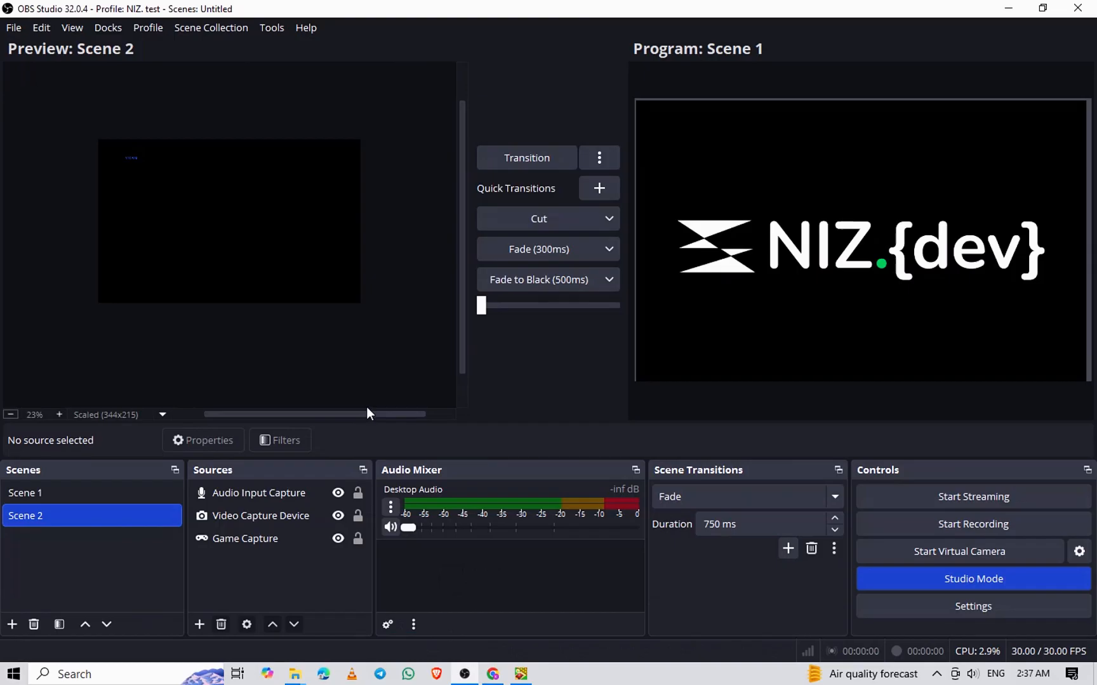
{"action": "key", "text": "Delete"}
{"action": "left_click", "coordinate": [589, 351]}
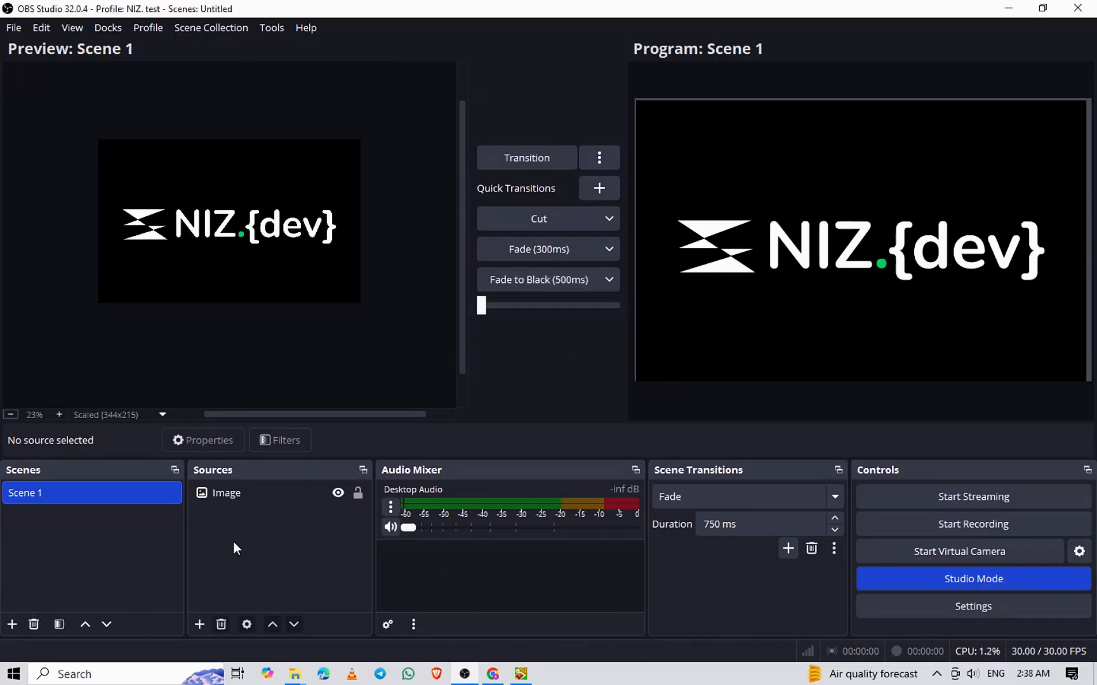
{"action": "left_click", "coordinate": [228, 493]}
{"action": "key", "text": "Delete"}
{"action": "key", "text": "Return"}
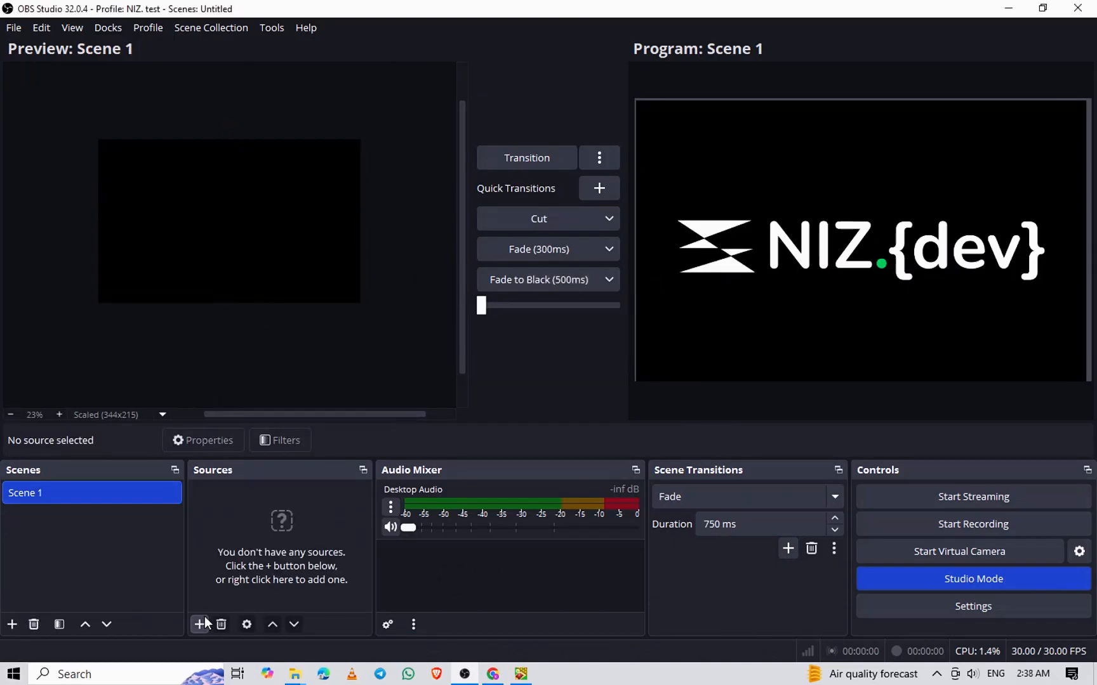
Add a new Image source named Image 2 to Scene 1, using the "Stream Games on YouTube" thumbnail JPG
{"action": "left_click", "coordinate": [200, 625]}
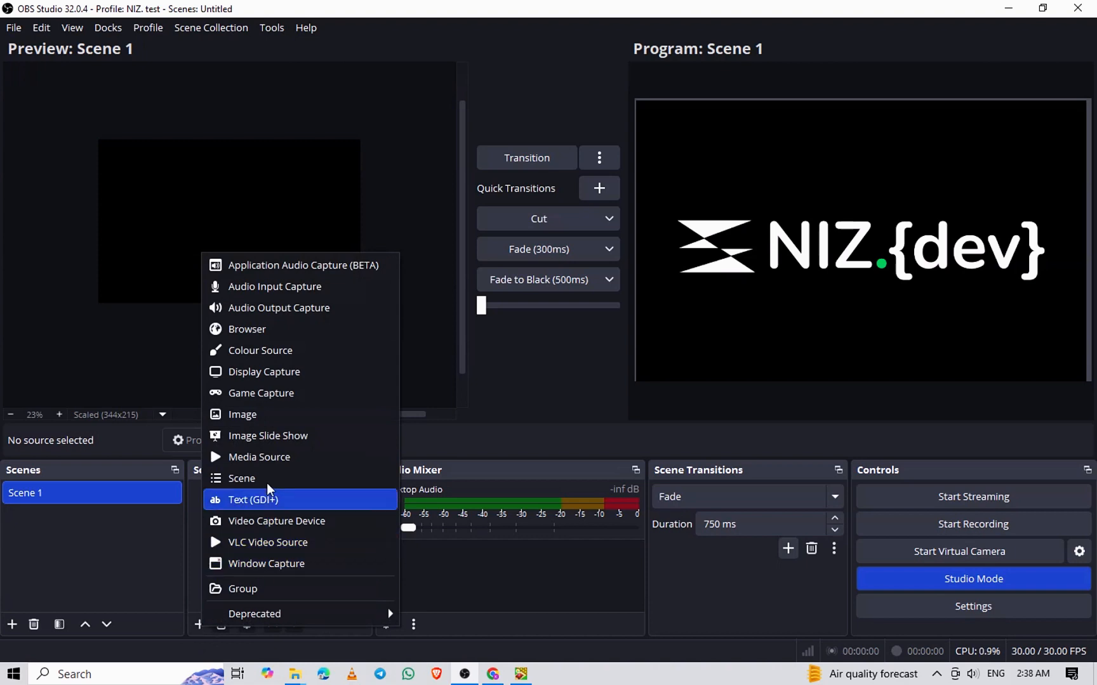
{"action": "left_click", "coordinate": [253, 420]}
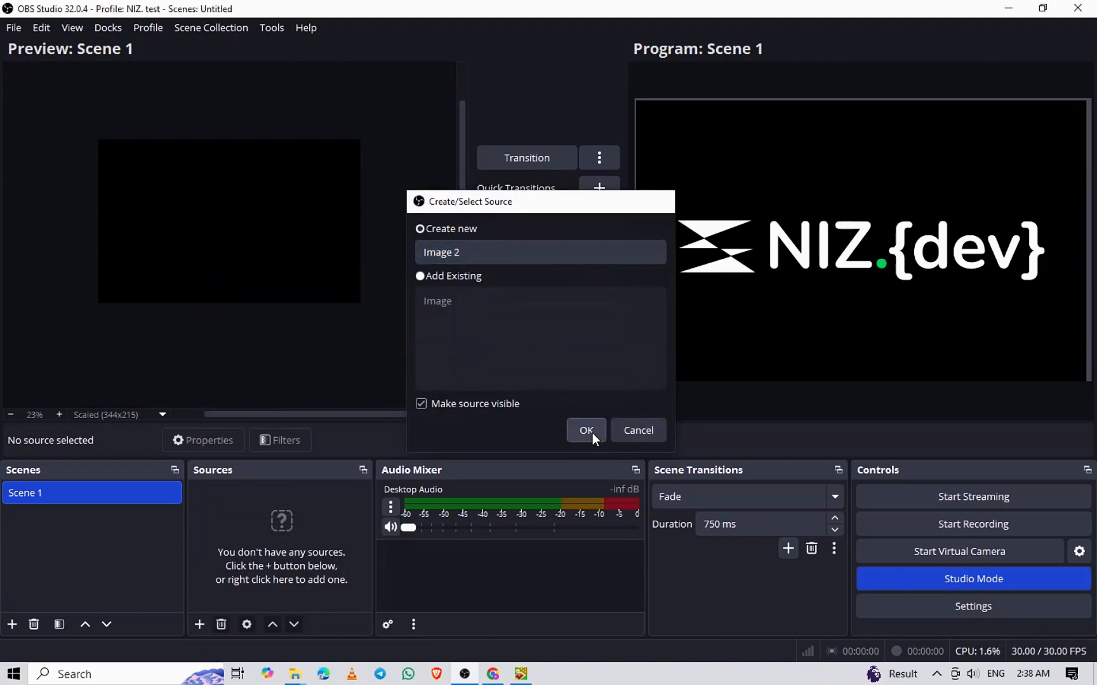
{"action": "left_click", "coordinate": [585, 430]}
{"action": "left_click", "coordinate": [767, 339]}
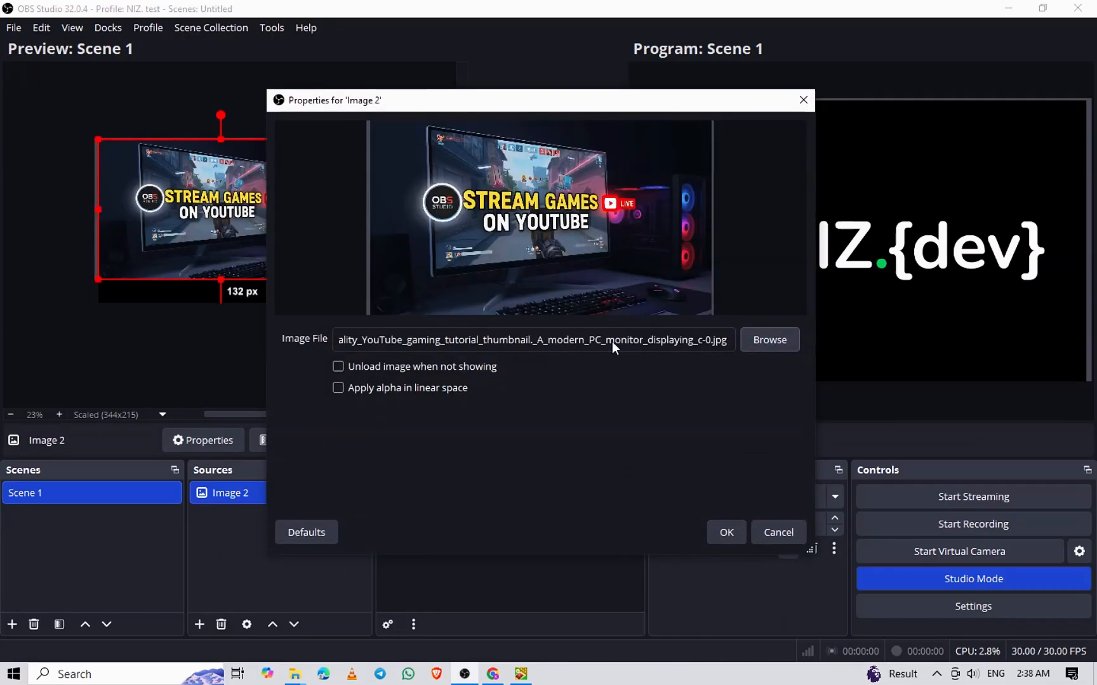
{"action": "left_click", "coordinate": [733, 526]}
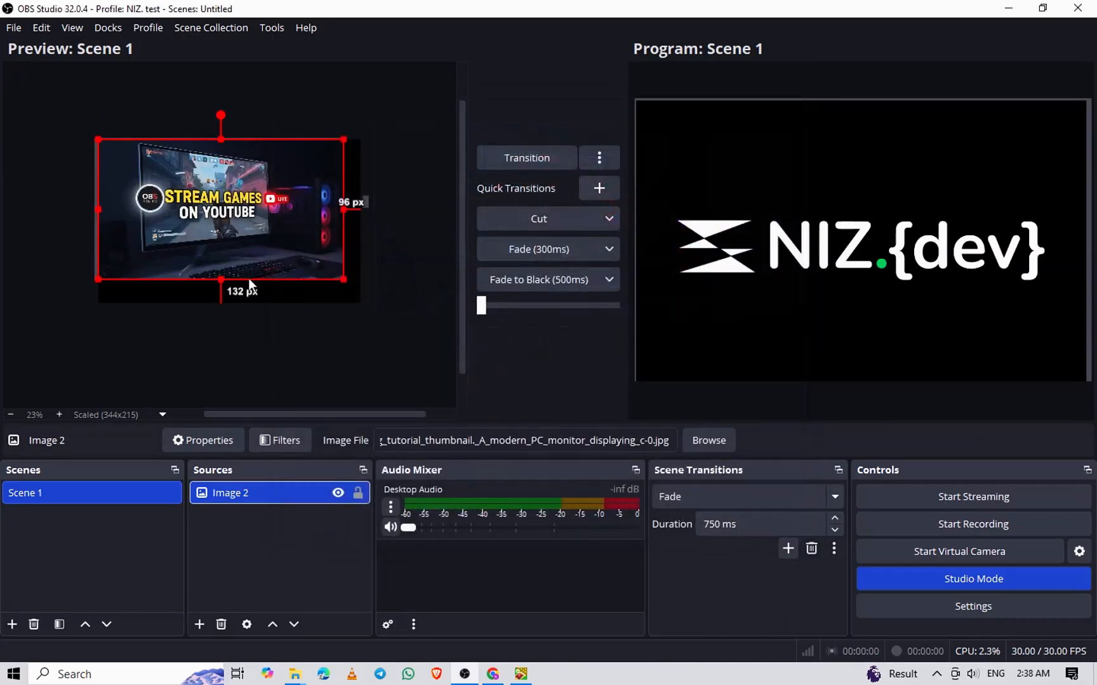
Enlarge the thumbnail image to the full canvas height and centre it horizontally so it covers the canvas
{"action": "left_click_drag", "start_coordinate": [344, 280], "coordinate": [363, 292]}
{"action": "mouse_move", "coordinate": [298, 236]}
{"action": "left_mouse_down"}
{"action": "mouse_move", "coordinate": [298, 249]}
{"action": "mouse_move", "coordinate": [298, 236]}
{"action": "left_mouse_up"}
{"action": "key", "text": "ctrl+f"}
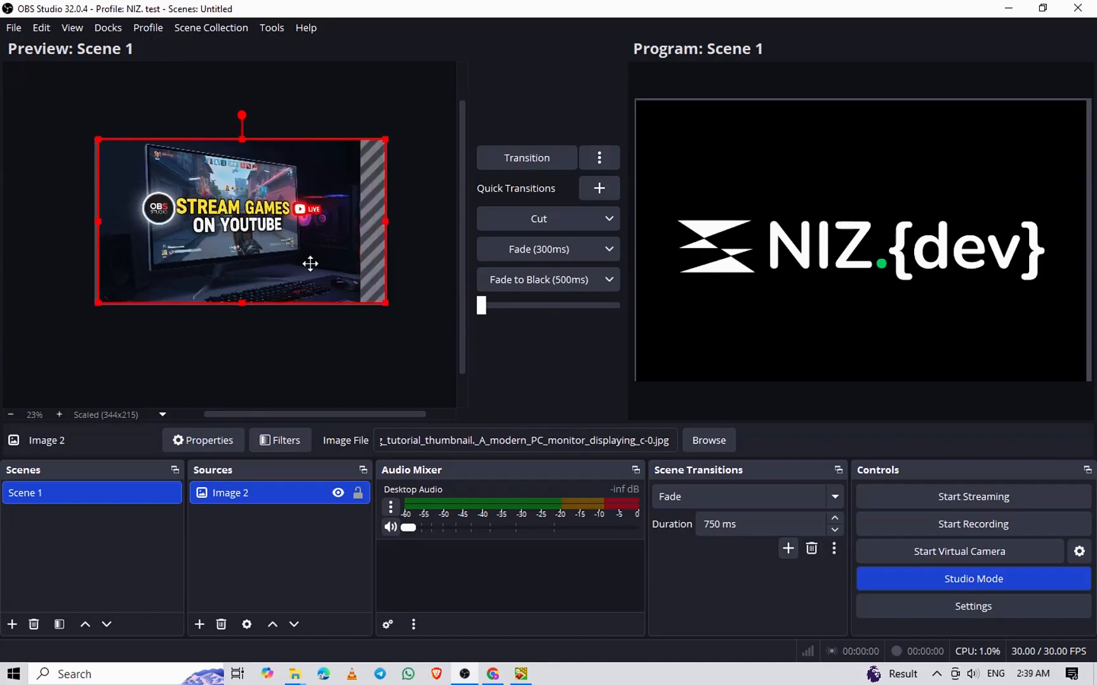
{"action": "left_click", "coordinate": [404, 260]}
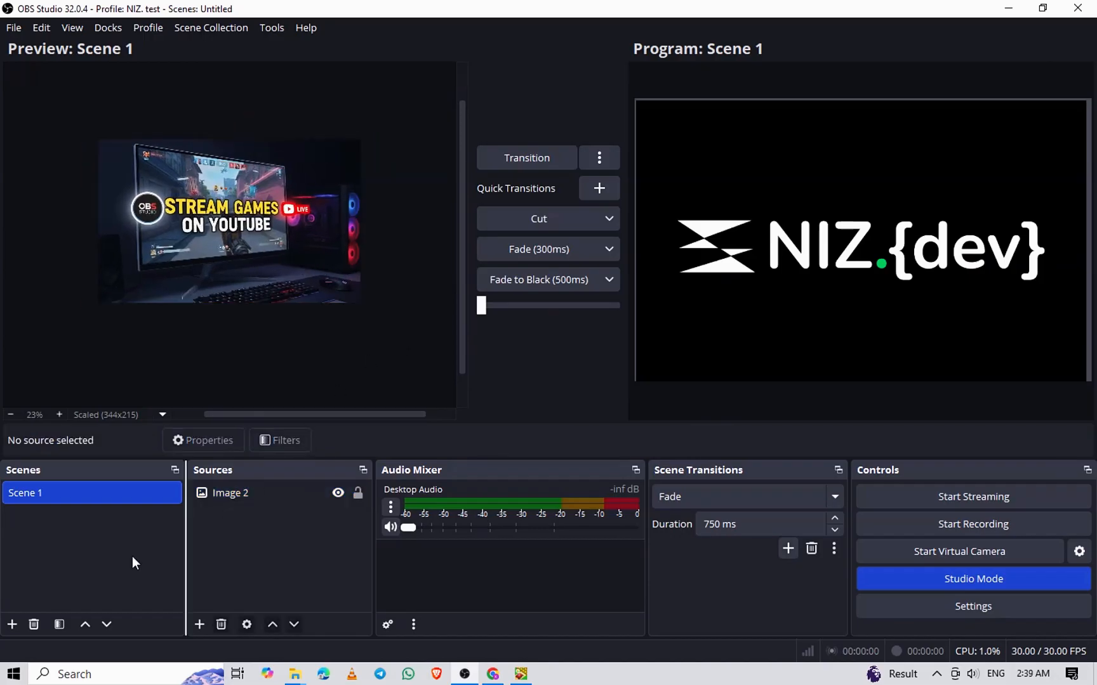
Add a new scene named Scene 2 and create a Game Capture source in it
{"action": "left_click", "coordinate": [12, 625]}
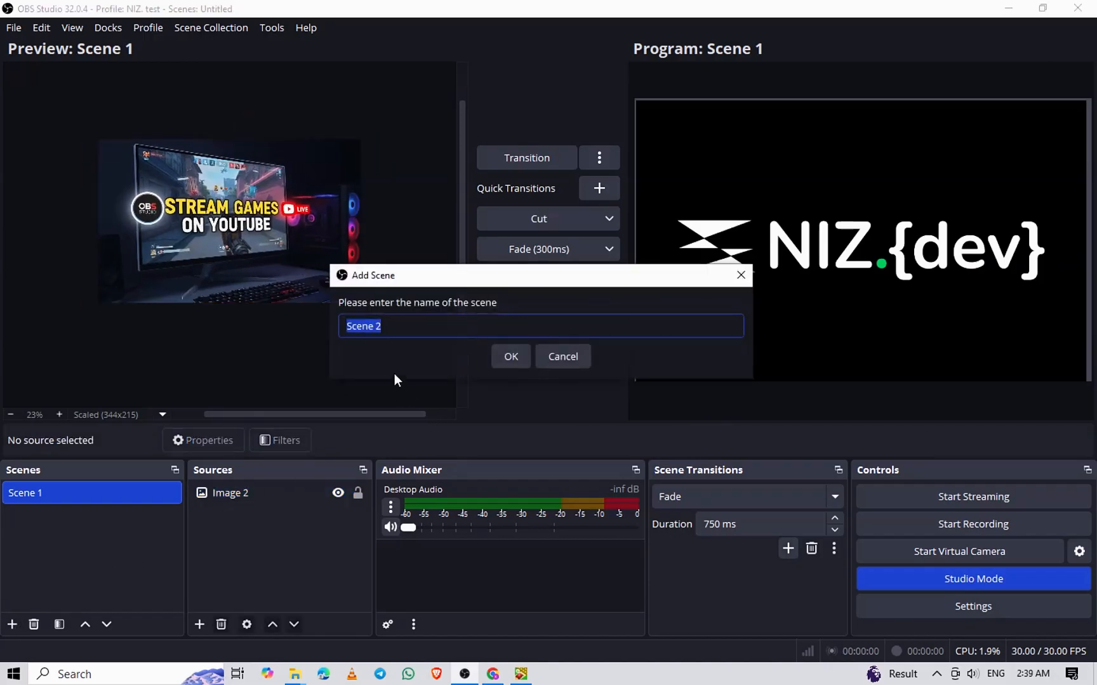
{"action": "left_click", "coordinate": [524, 346]}
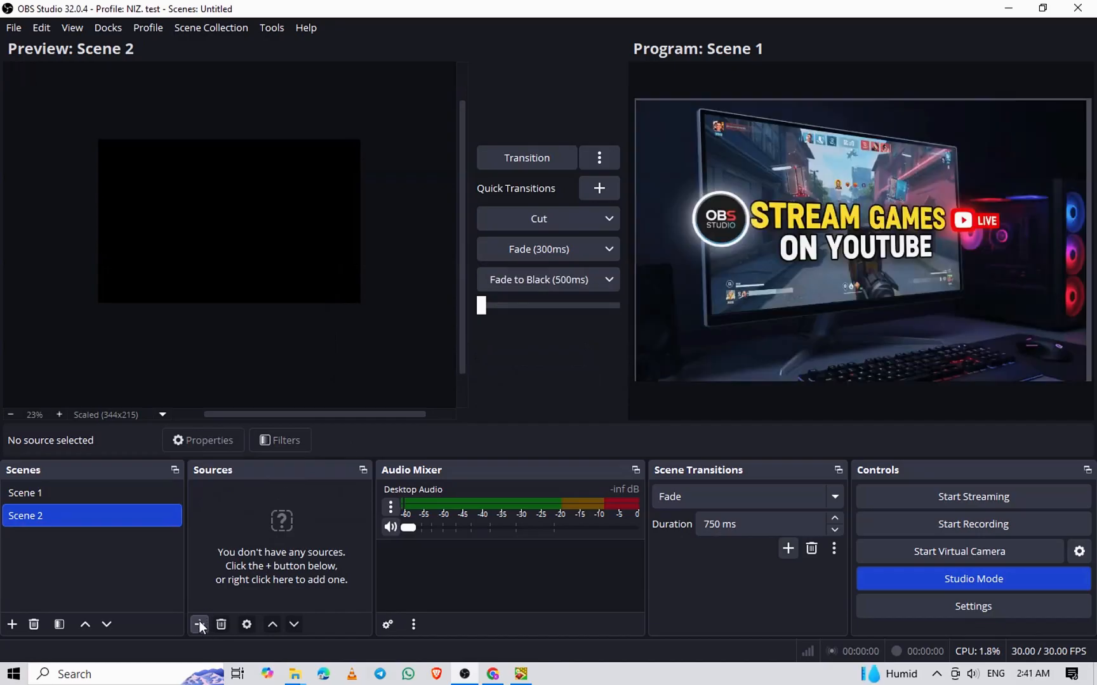
{"action": "left_click", "coordinate": [198, 623]}
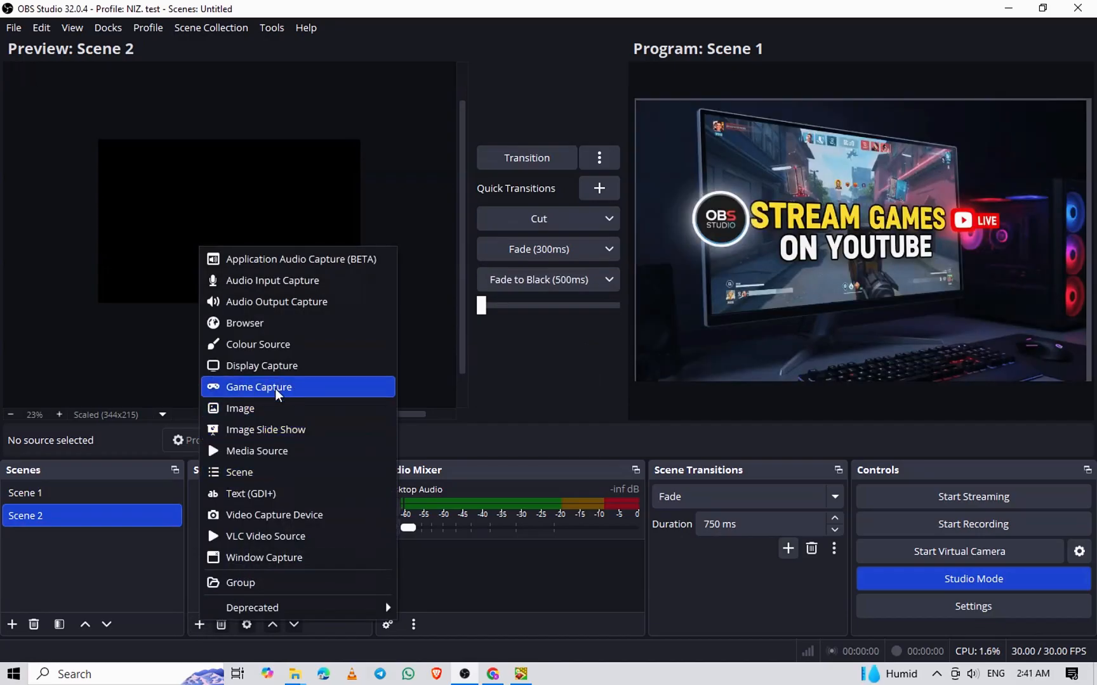
{"action": "left_click", "coordinate": [250, 389]}
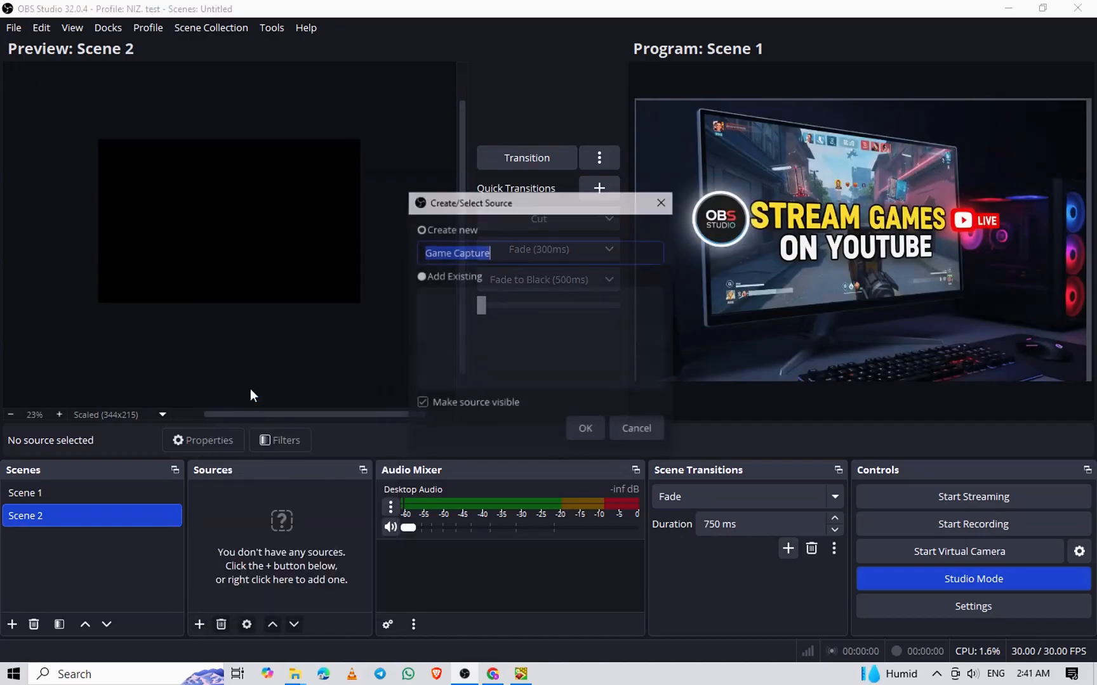
{"action": "left_click", "coordinate": [588, 430]}
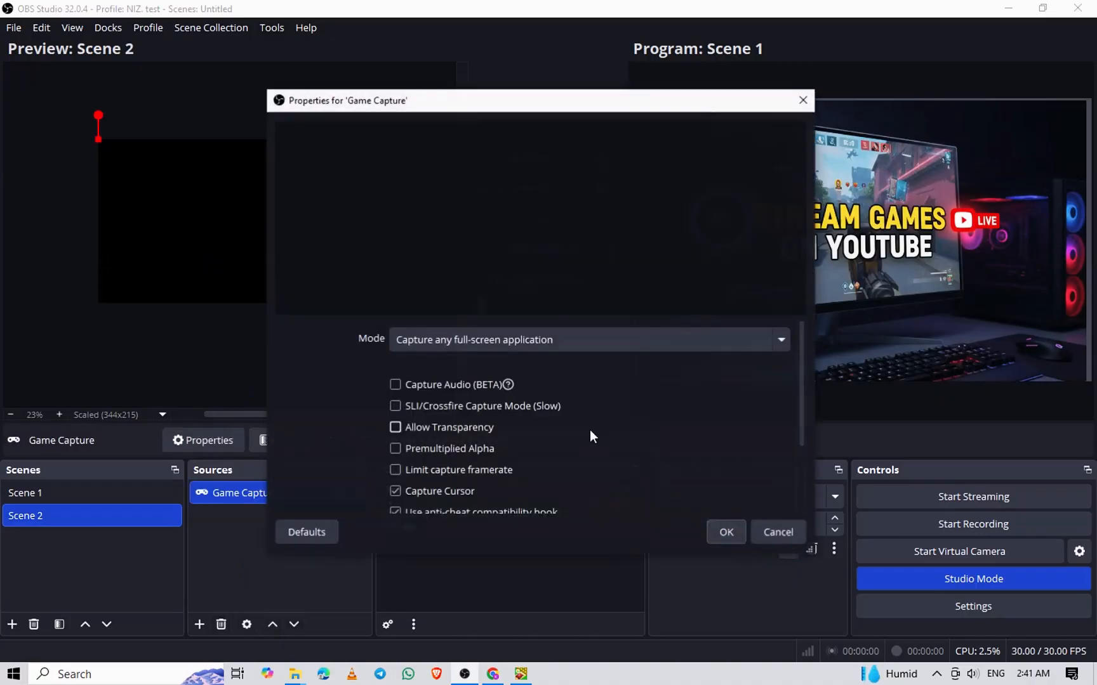
Set the Game Capture mode to Capture specific window with [TS_Prod.exe]: Township as the window, and accept the properties
{"action": "left_click", "coordinate": [515, 346]}
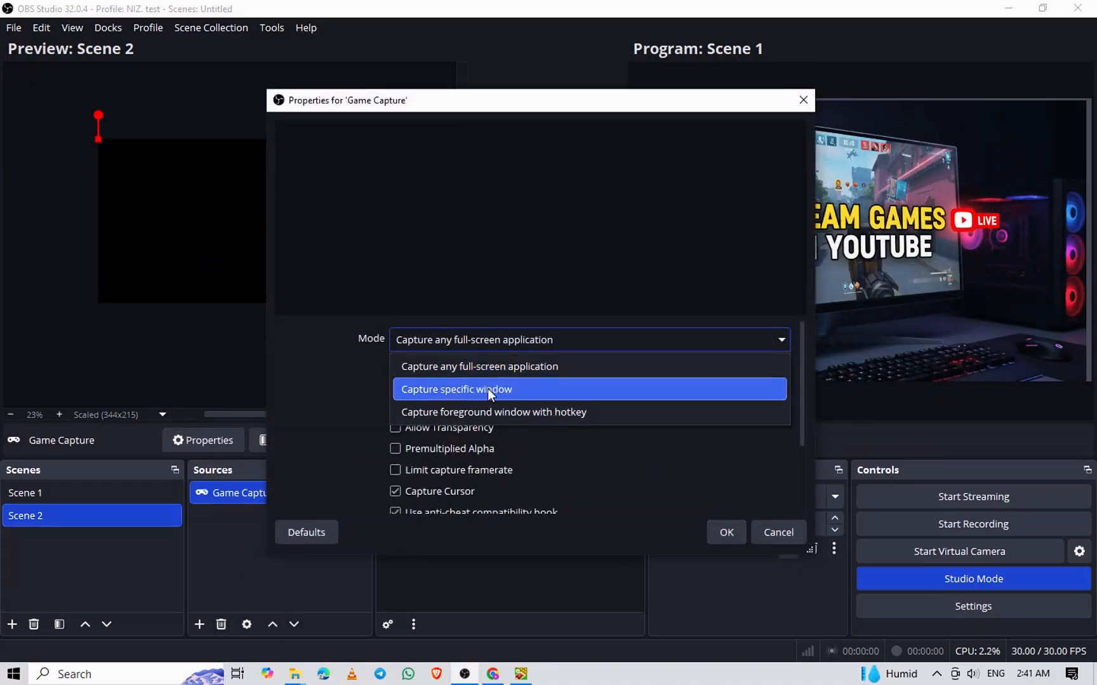
{"action": "left_click", "coordinate": [472, 388]}
{"action": "left_click", "coordinate": [449, 376]}
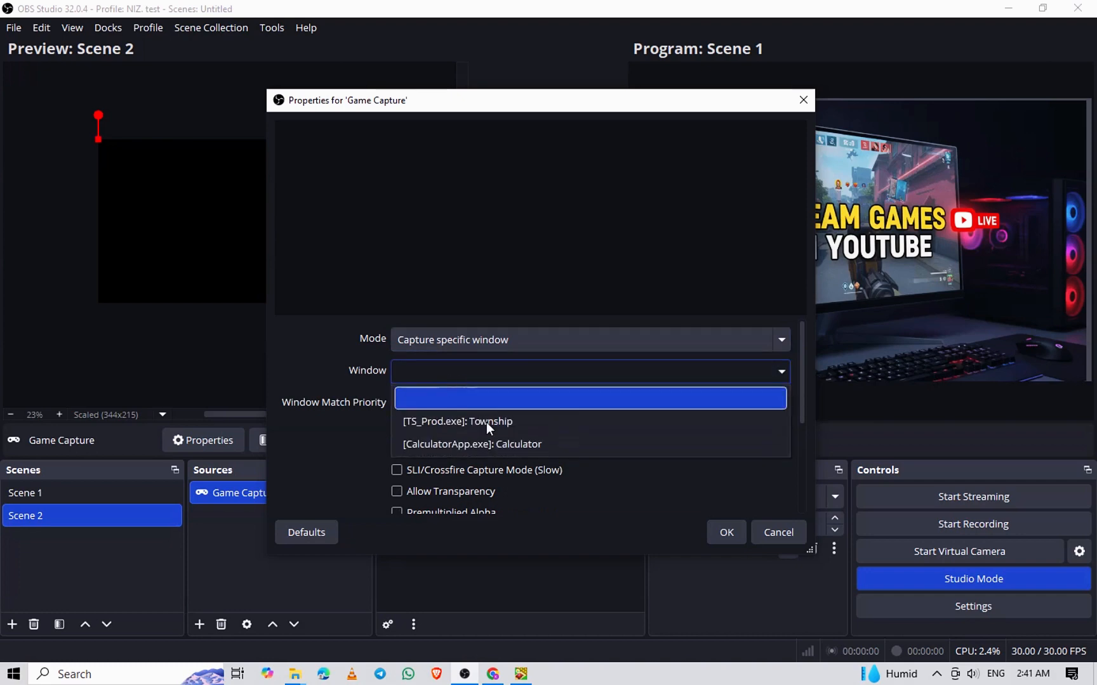
{"action": "left_click", "coordinate": [493, 422]}
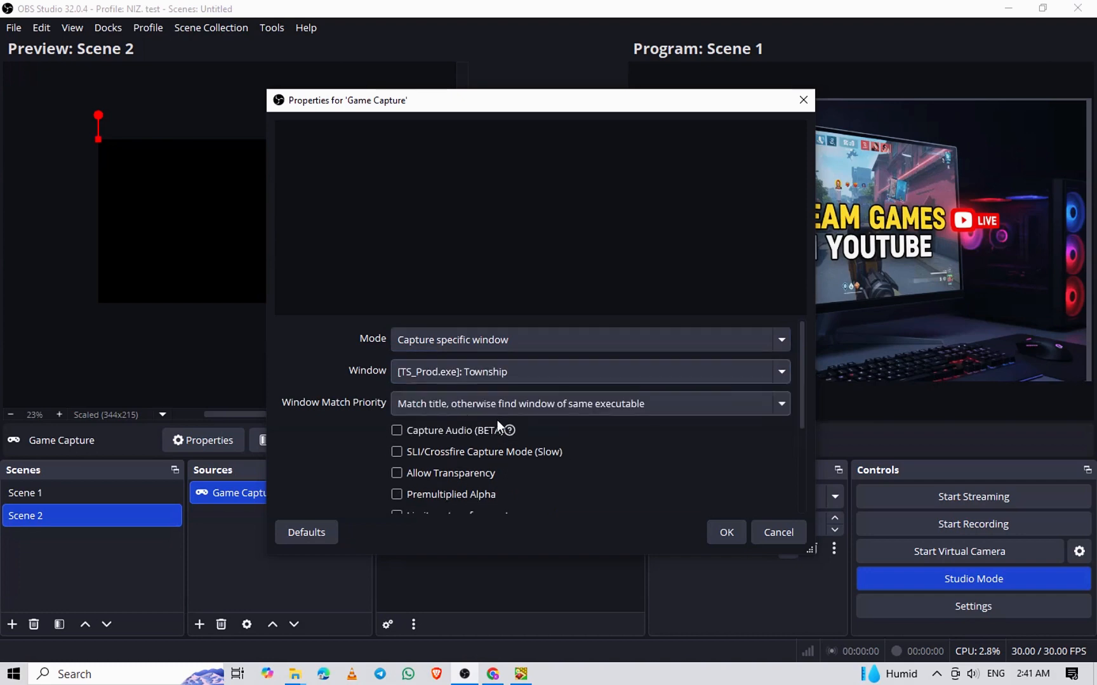
{"action": "left_click", "coordinate": [740, 530]}
Review the quick transition hotkeys in the settings, and test the Fade (300ms) hotkey by switching between the two scenes and back
{"action": "left_click", "coordinate": [7, 28]}
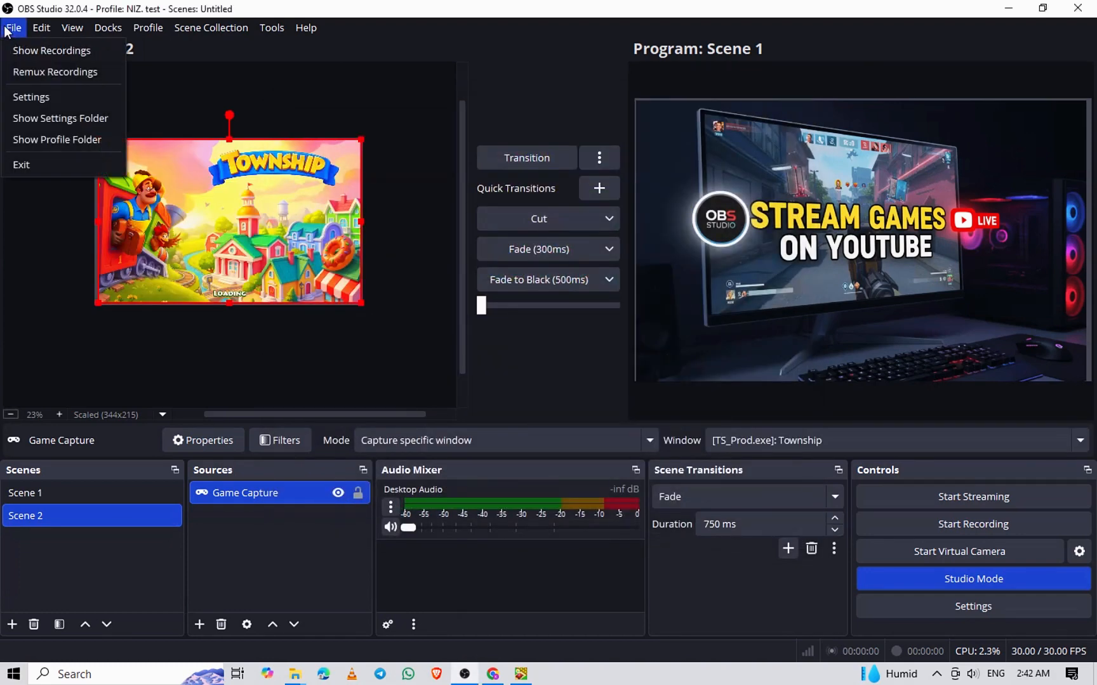
{"action": "left_click", "coordinate": [36, 89]}
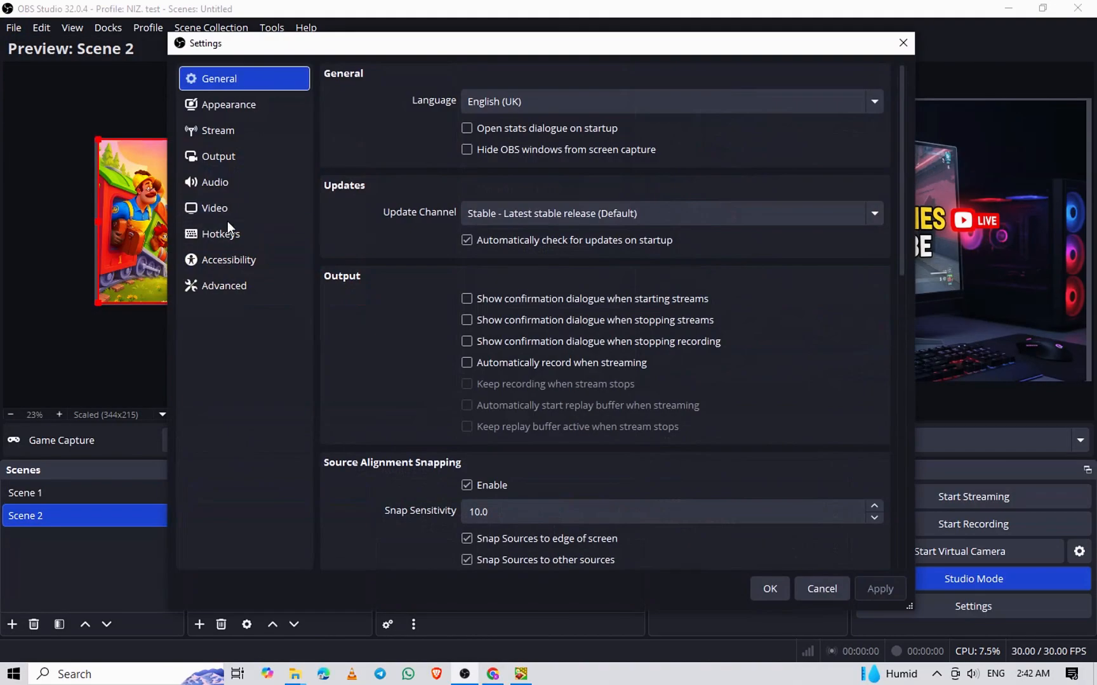
{"action": "left_click", "coordinate": [227, 225]}
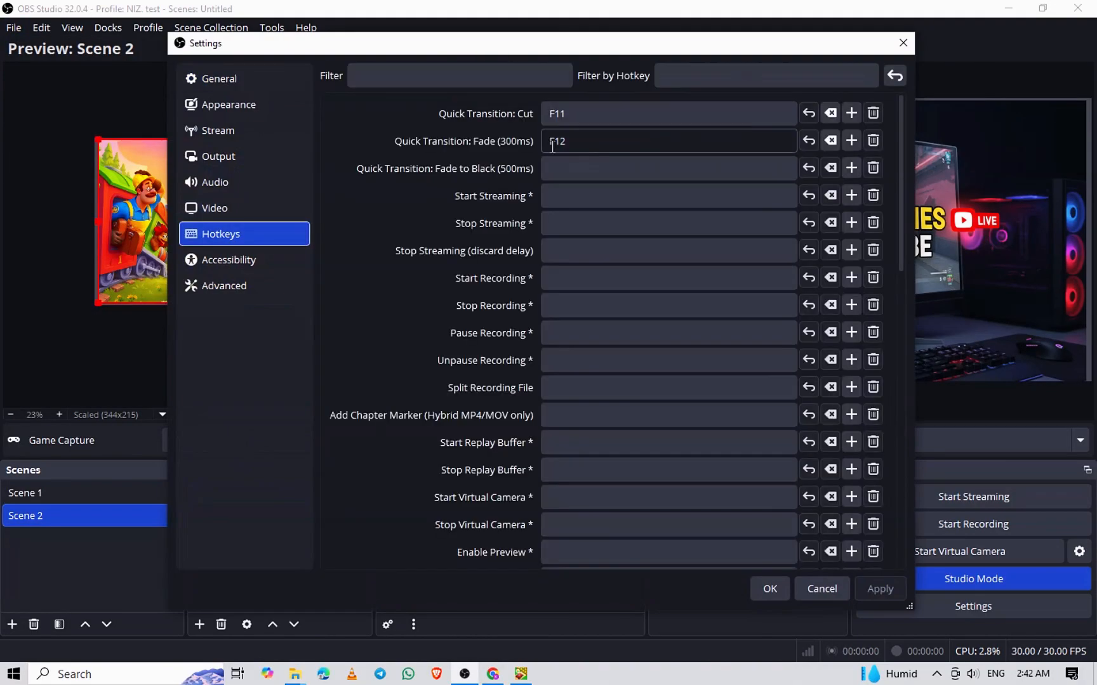
{"action": "left_click", "coordinate": [771, 588]}
{"action": "key", "text": "F12"}
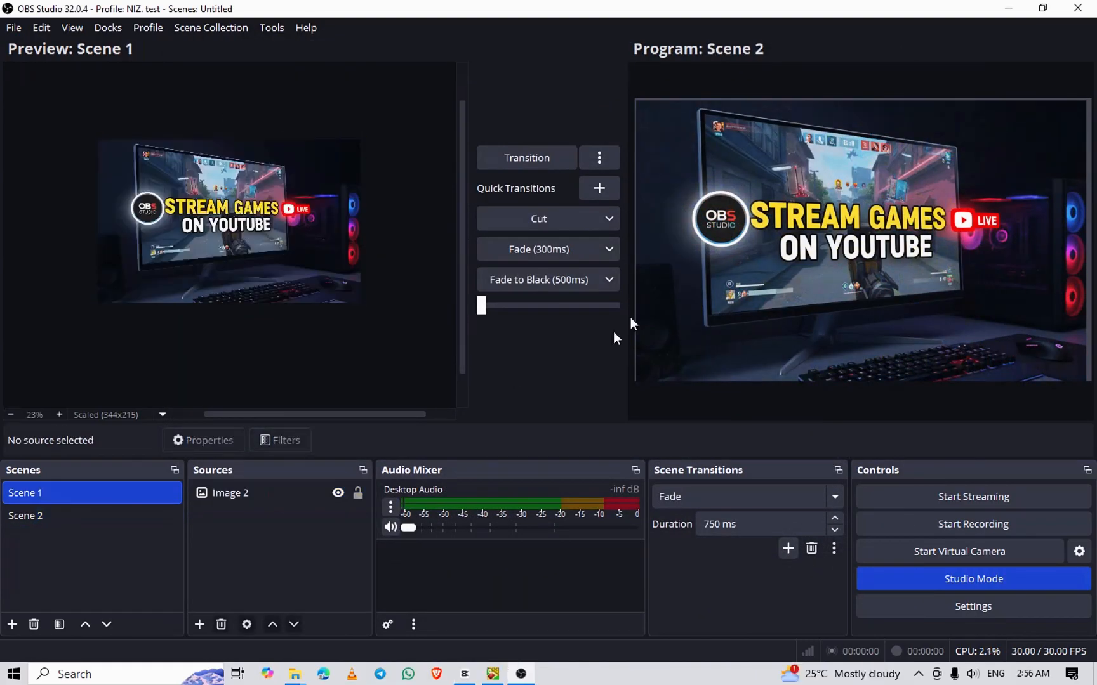
{"action": "key", "text": "F12"}
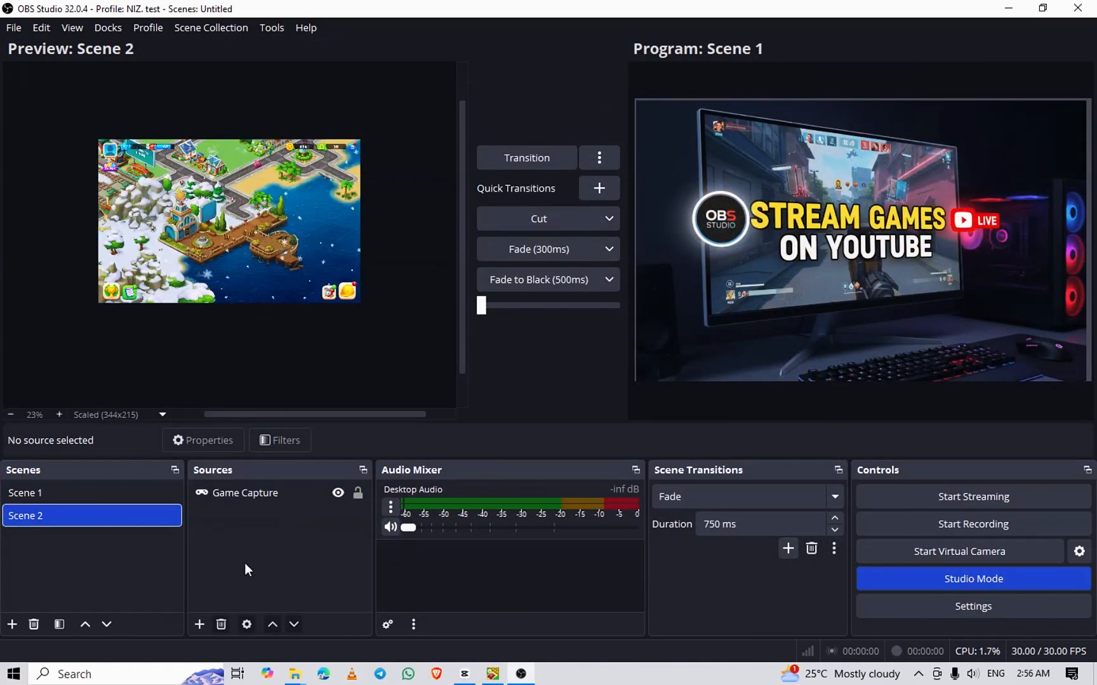
Add an Audio Input Capture source to Scene 2 with mic (2- High Definition Audio Device) as its device
{"action": "left_click", "coordinate": [198, 624]}
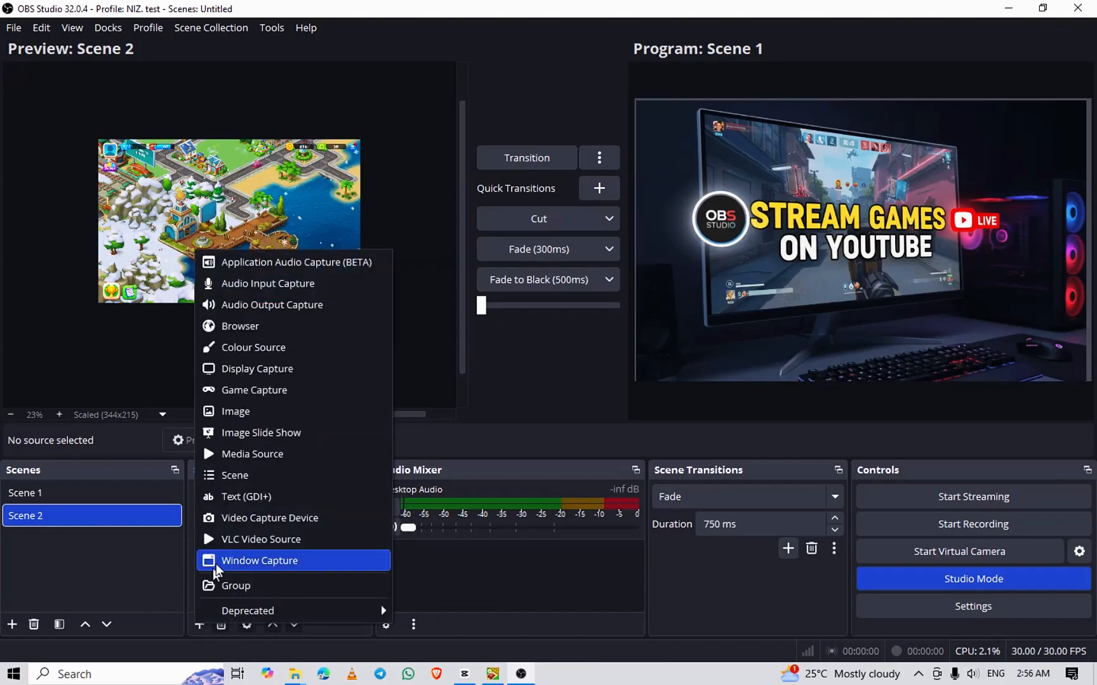
{"action": "left_click", "coordinate": [259, 289]}
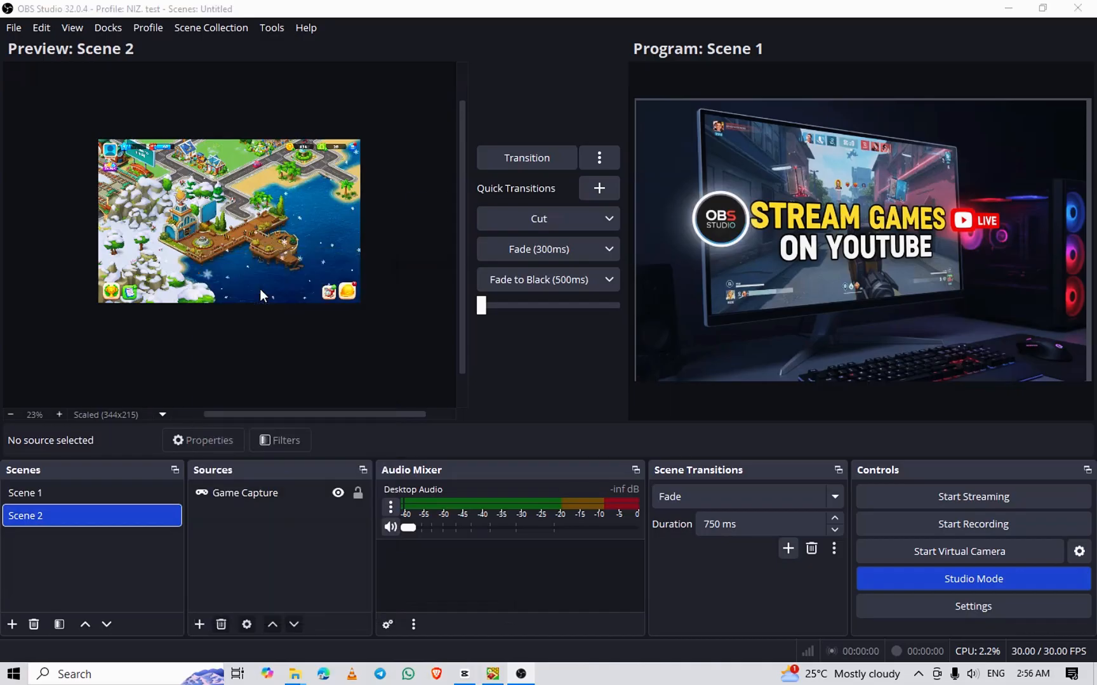
{"action": "left_click", "coordinate": [585, 431]}
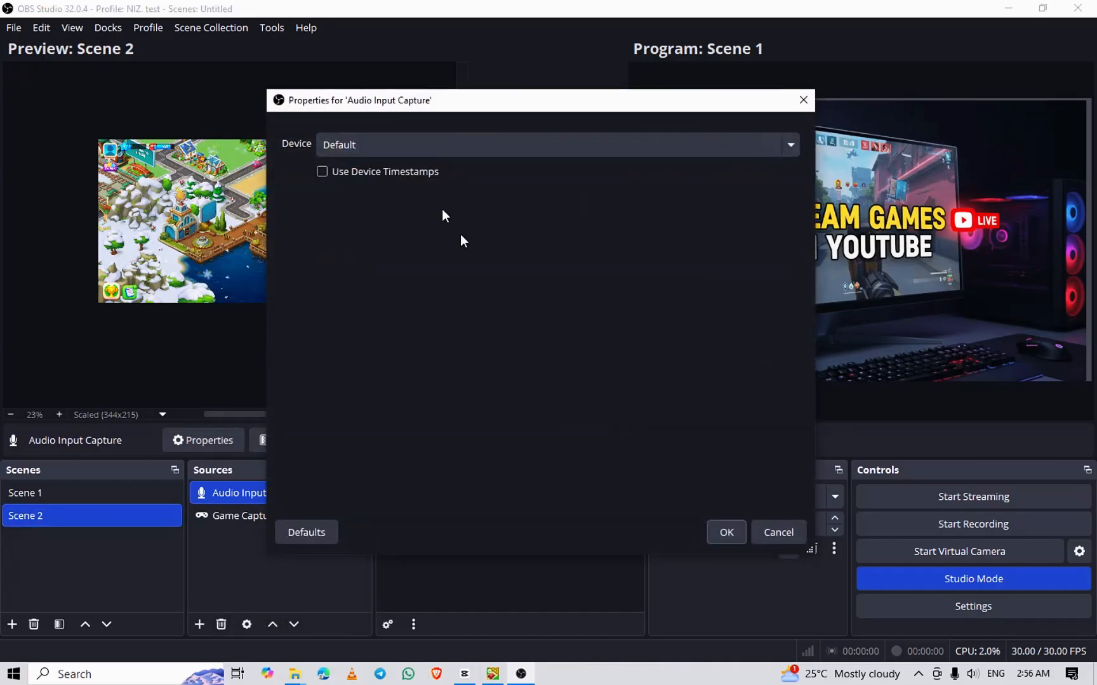
{"action": "left_click", "coordinate": [402, 152]}
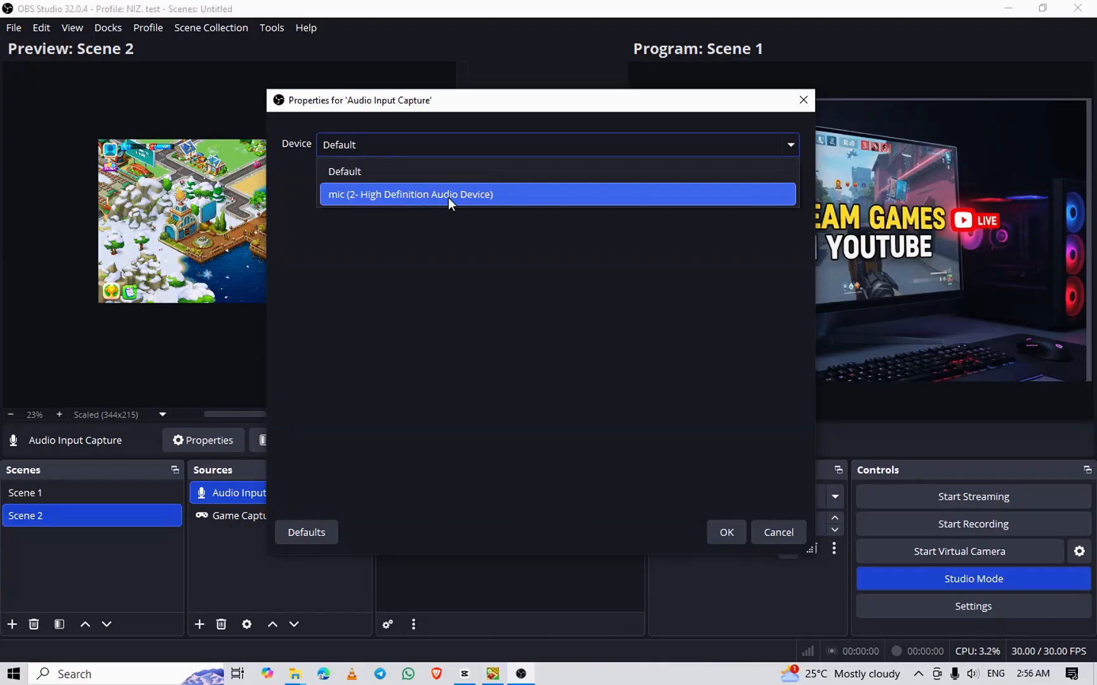
{"action": "left_click", "coordinate": [449, 197]}
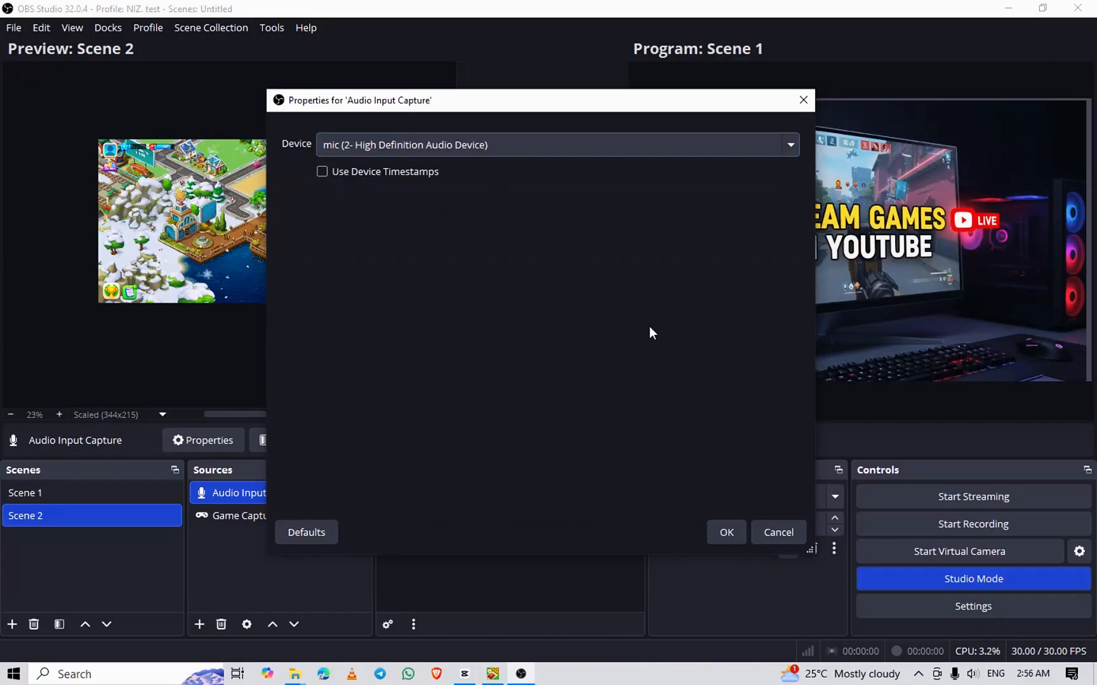
{"action": "left_click", "coordinate": [728, 530]}
Add a Video Capture Device source to Scene 2 using e2eSoft iVCam, and shrink it into the canvas's upper-left corner
{"action": "left_click", "coordinate": [199, 624]}
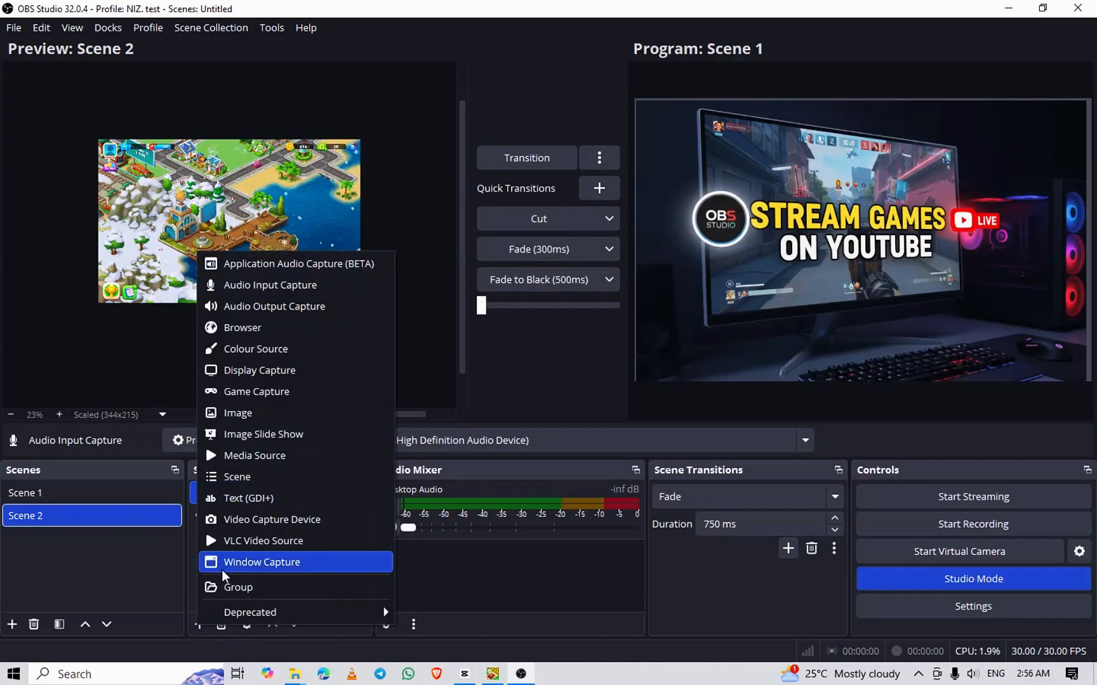
{"action": "left_click", "coordinate": [263, 526]}
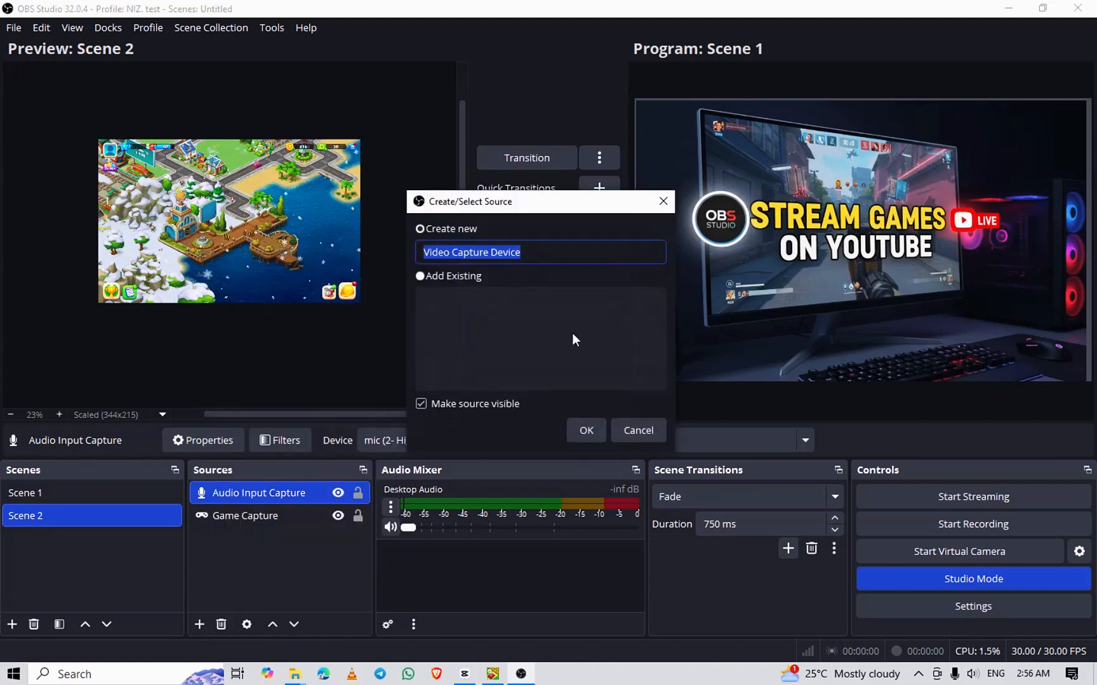
{"action": "left_click", "coordinate": [574, 429]}
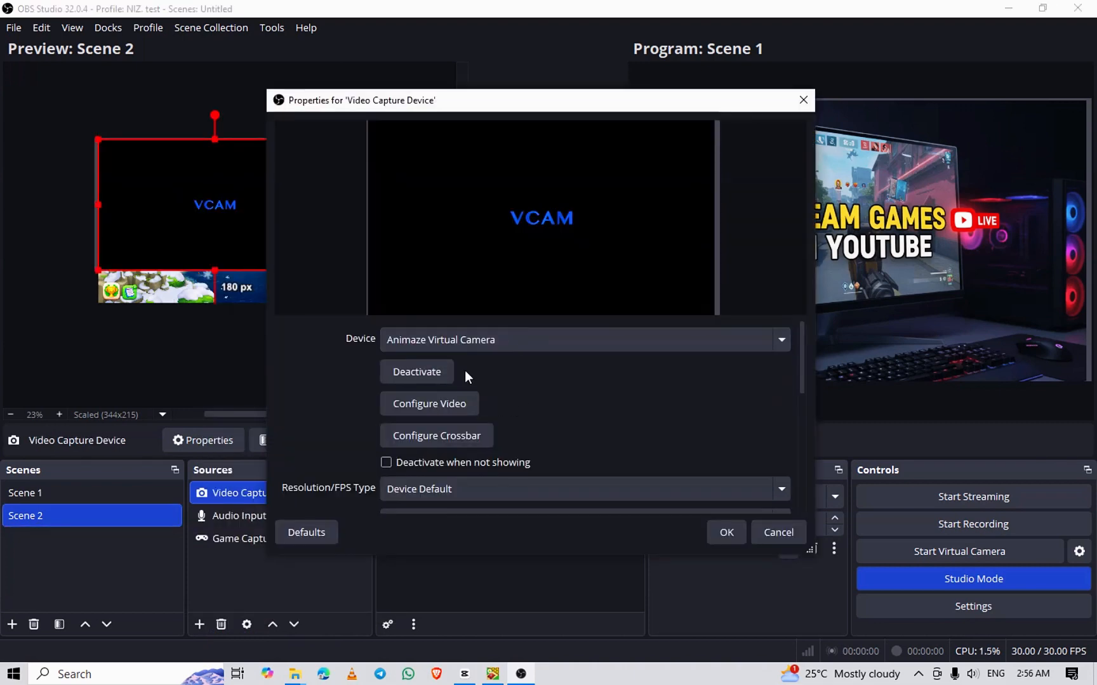
{"action": "left_click", "coordinate": [471, 346]}
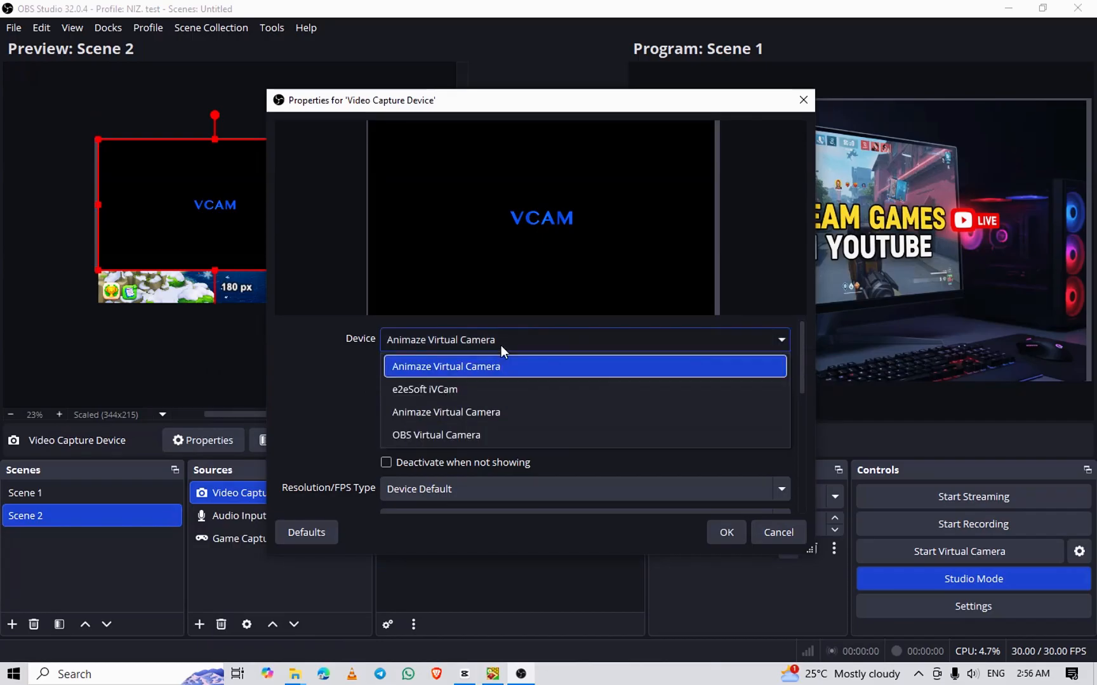
{"action": "left_click", "coordinate": [448, 391]}
{"action": "left_click", "coordinate": [734, 528]}
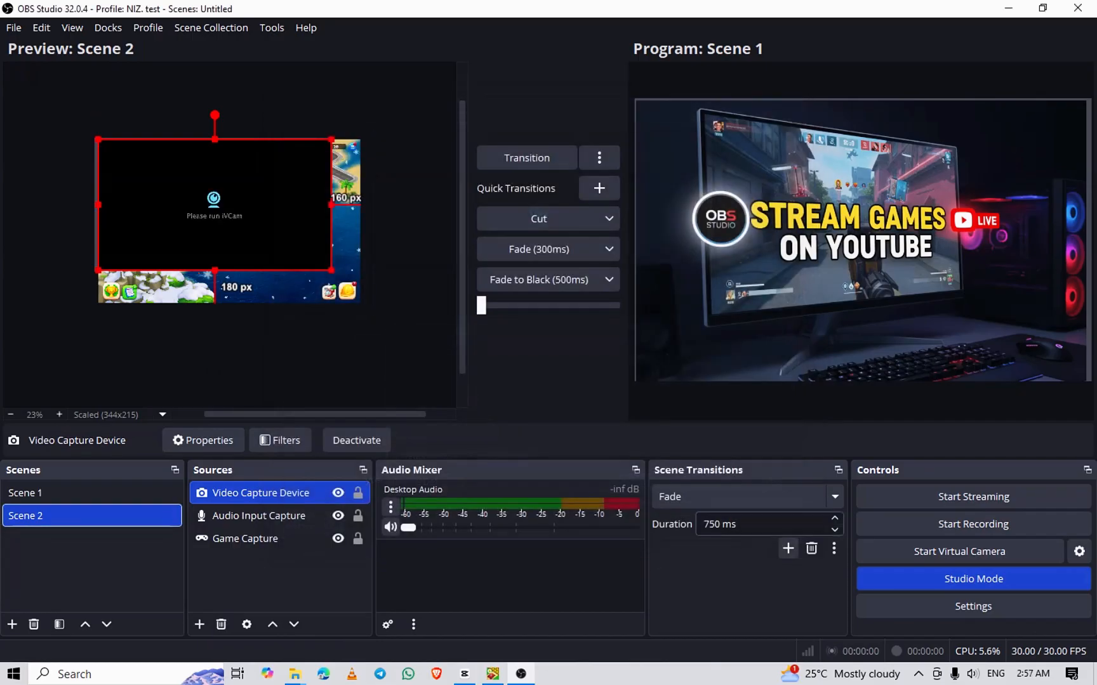
{"action": "left_click_drag", "start_coordinate": [322, 265], "coordinate": [153, 170]}
{"action": "left_click", "coordinate": [409, 336]}
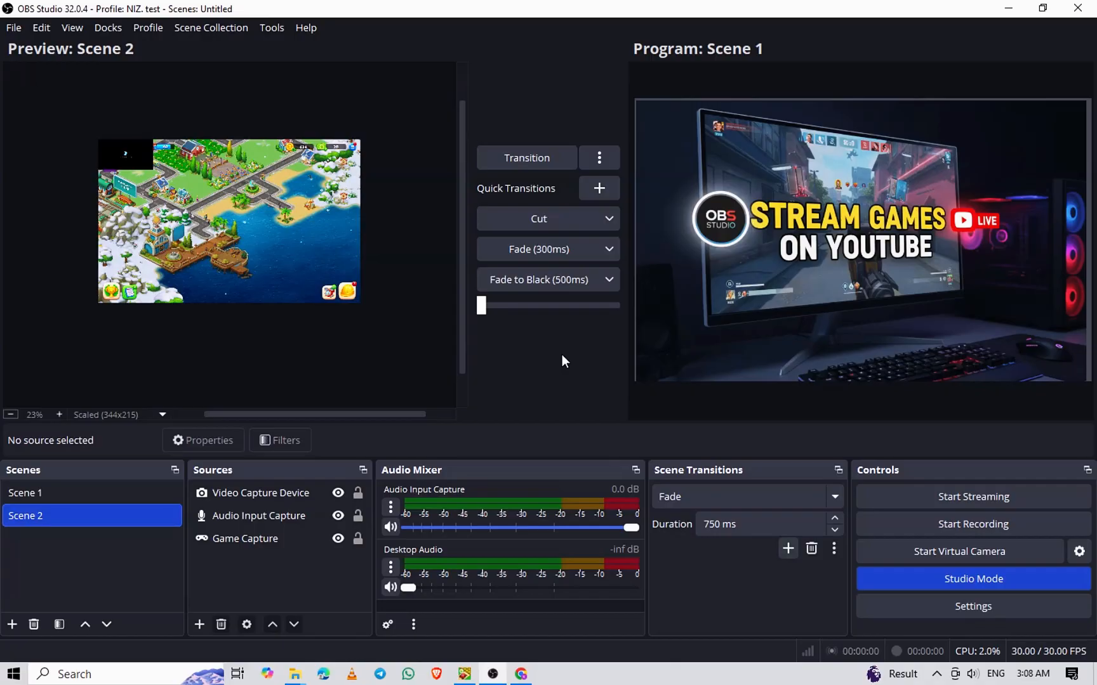
Start streaming and switch to YouTube Studio in Chrome to check the live stream
{"action": "left_click", "coordinate": [972, 497]}
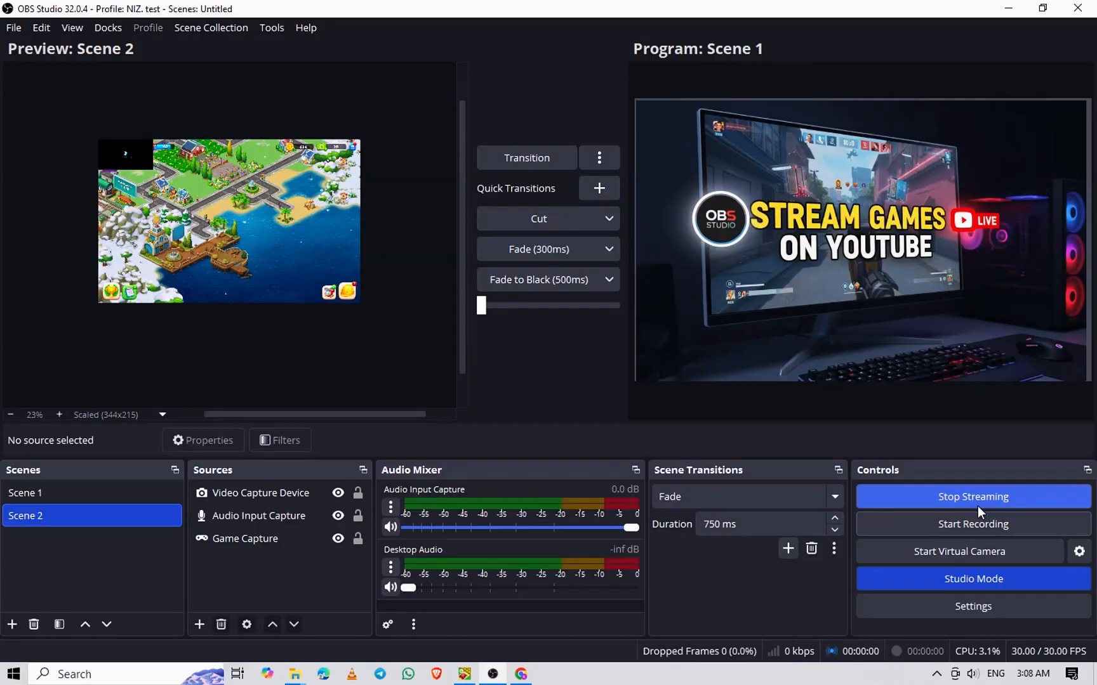
{"action": "left_click", "coordinate": [521, 676]}
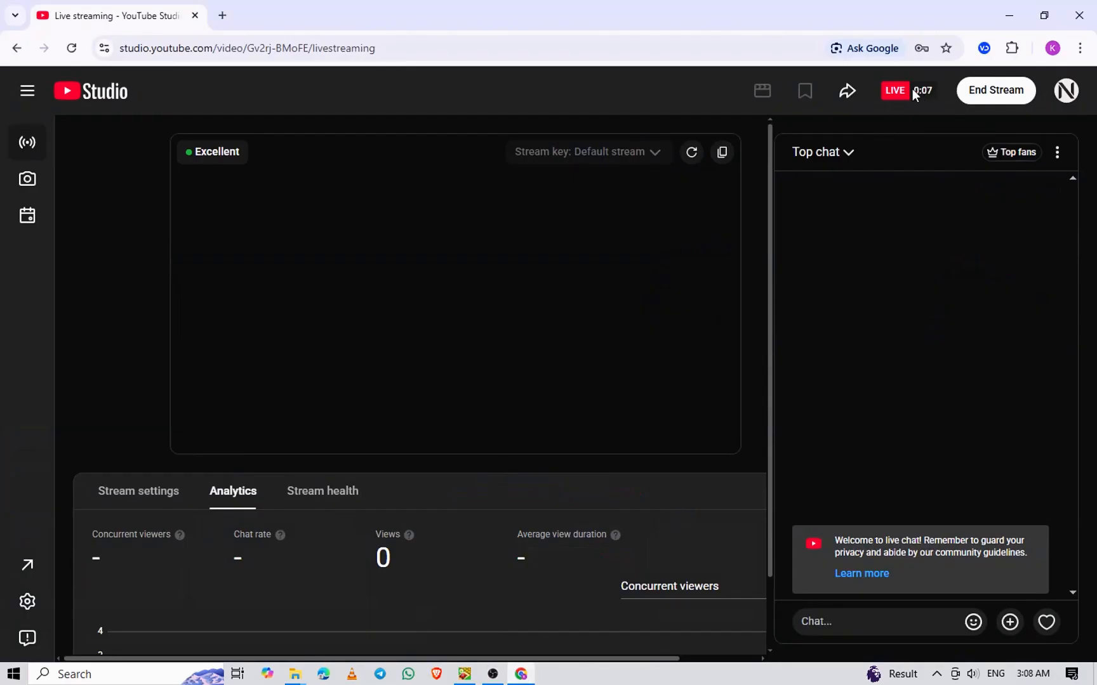
Switch to OBS Studio to check the Preview and Program scenes, and bring up the captured game window
{"action": "mouse_move", "coordinate": [492, 674]}
{"action": "left_click", "coordinate": [512, 615]}
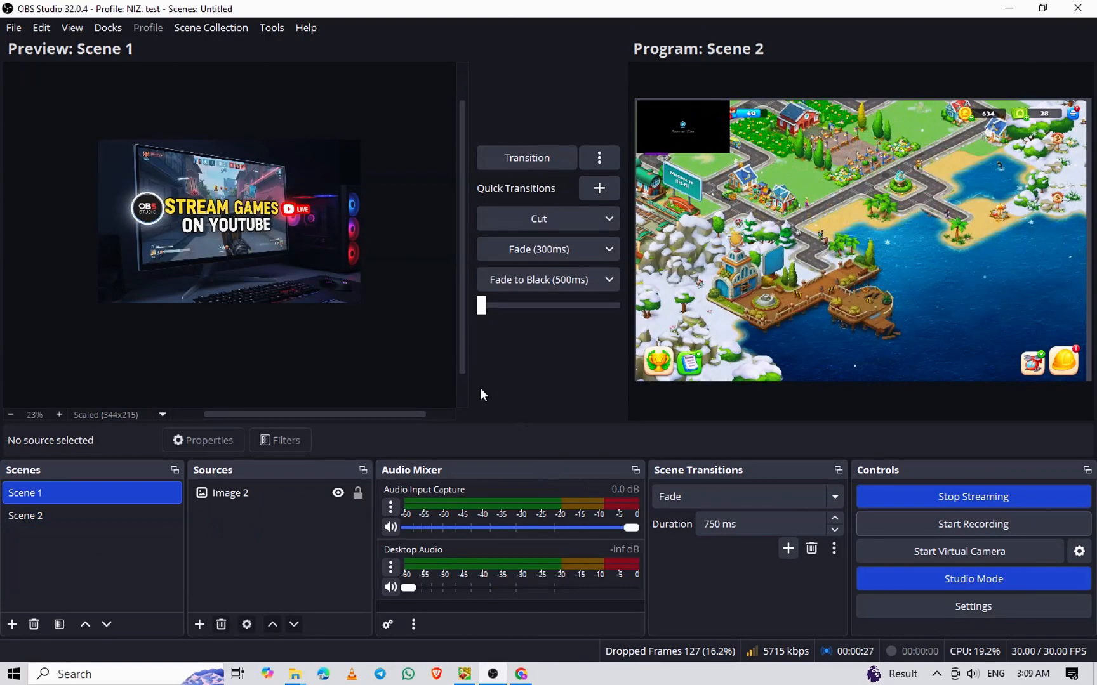
{"action": "mouse_move", "coordinate": [465, 674]}
{"action": "left_click", "coordinate": [466, 596]}
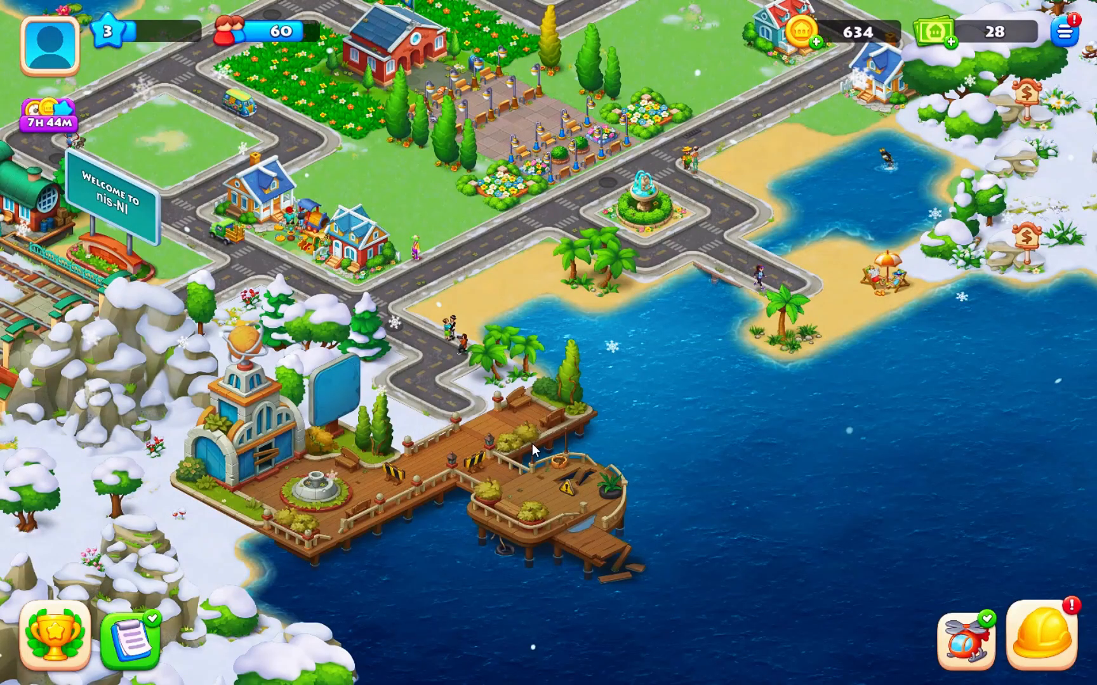
Play the town-building game on the live stream, sending a helicopter order and building a new house
{"action": "left_click", "coordinate": [574, 70]}
{"action": "left_click", "coordinate": [981, 563]}
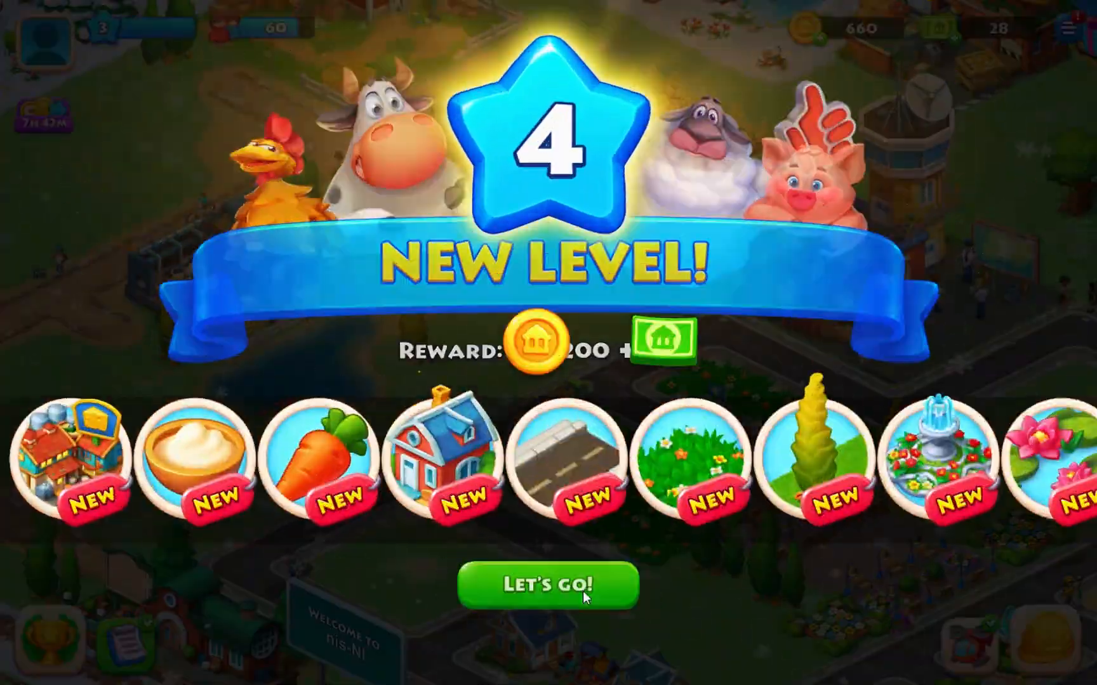
{"action": "left_click", "coordinate": [582, 591]}
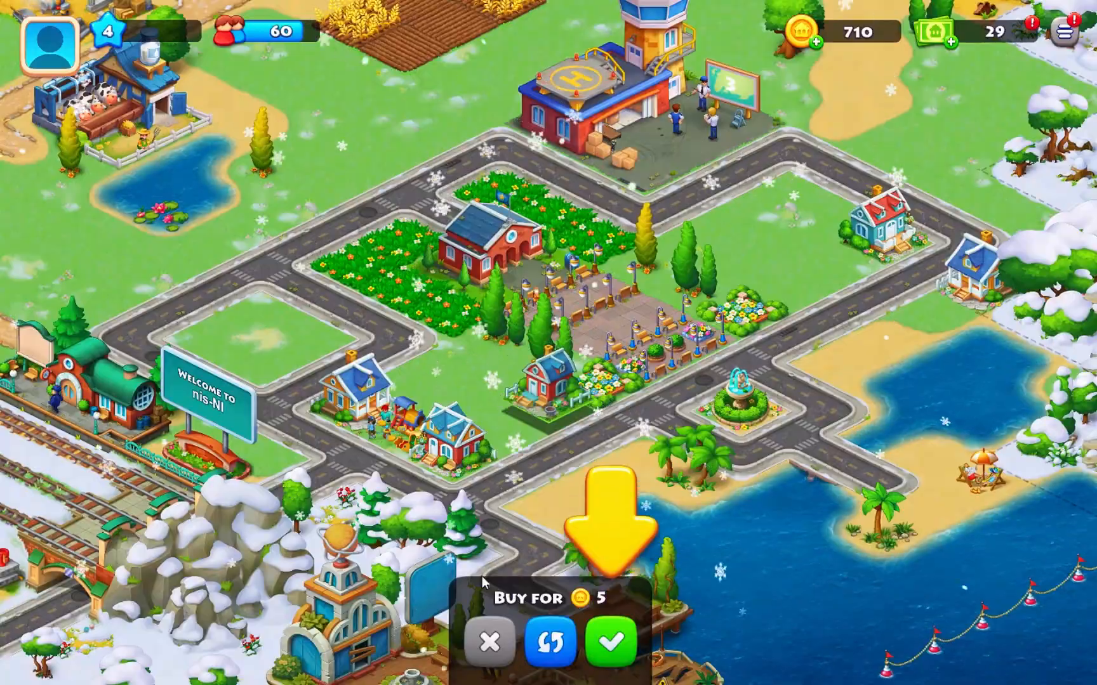
{"action": "left_click", "coordinate": [611, 643]}
{"action": "left_click", "coordinate": [550, 359]}
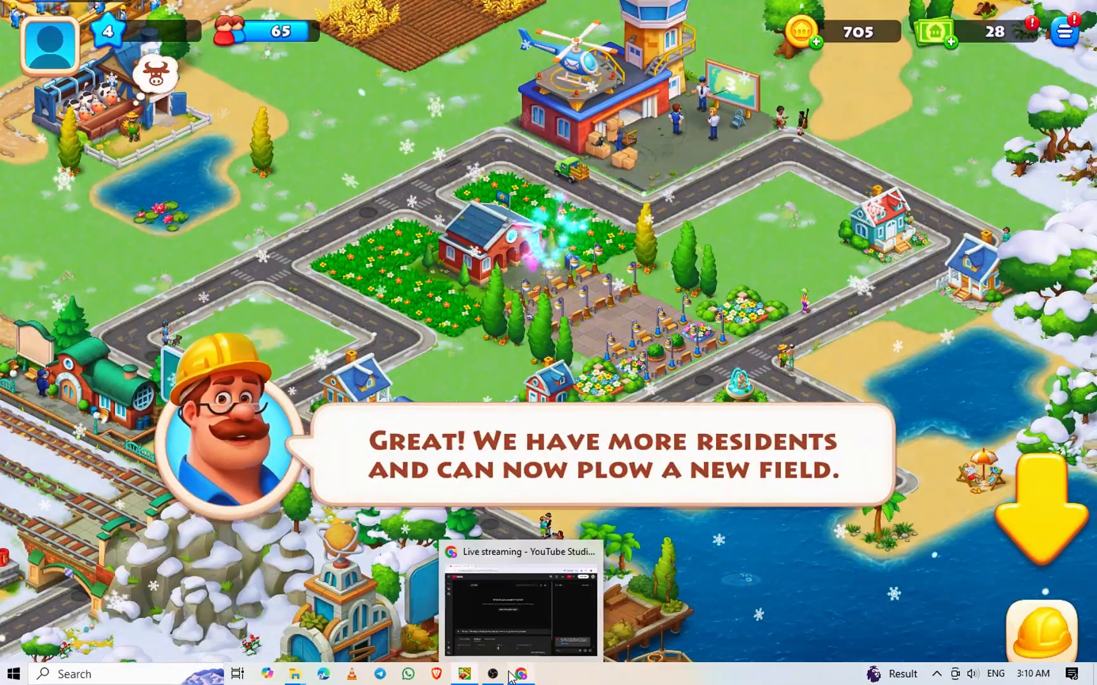
Stop streaming in OBS Studio, and end the live stream in YouTube Studio, dismissing its Stream Finished summary
{"action": "left_click", "coordinate": [493, 674]}
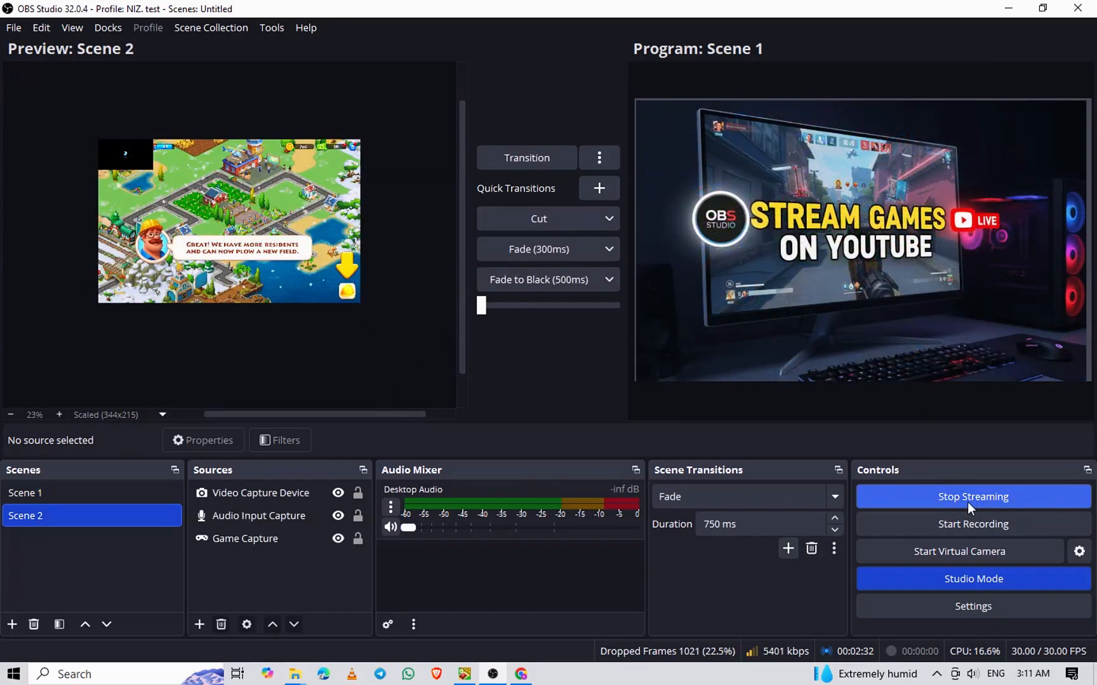
{"action": "left_click", "coordinate": [935, 502]}
{"action": "left_click", "coordinate": [517, 603]}
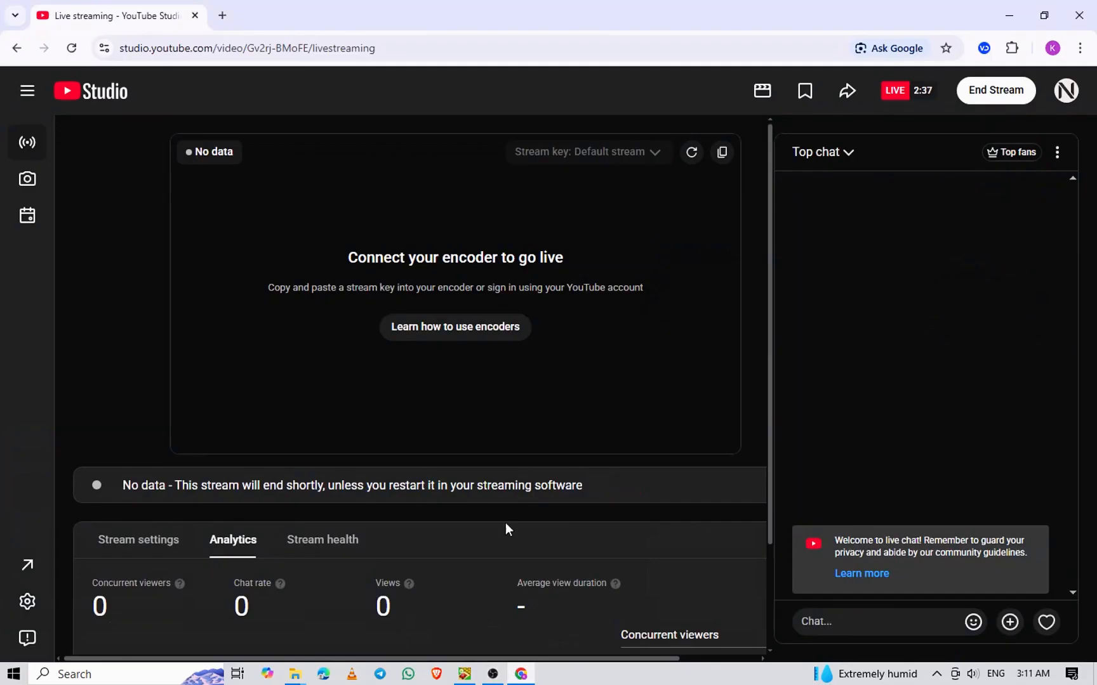
{"action": "left_click", "coordinate": [999, 100]}
{"action": "left_click", "coordinate": [684, 426]}
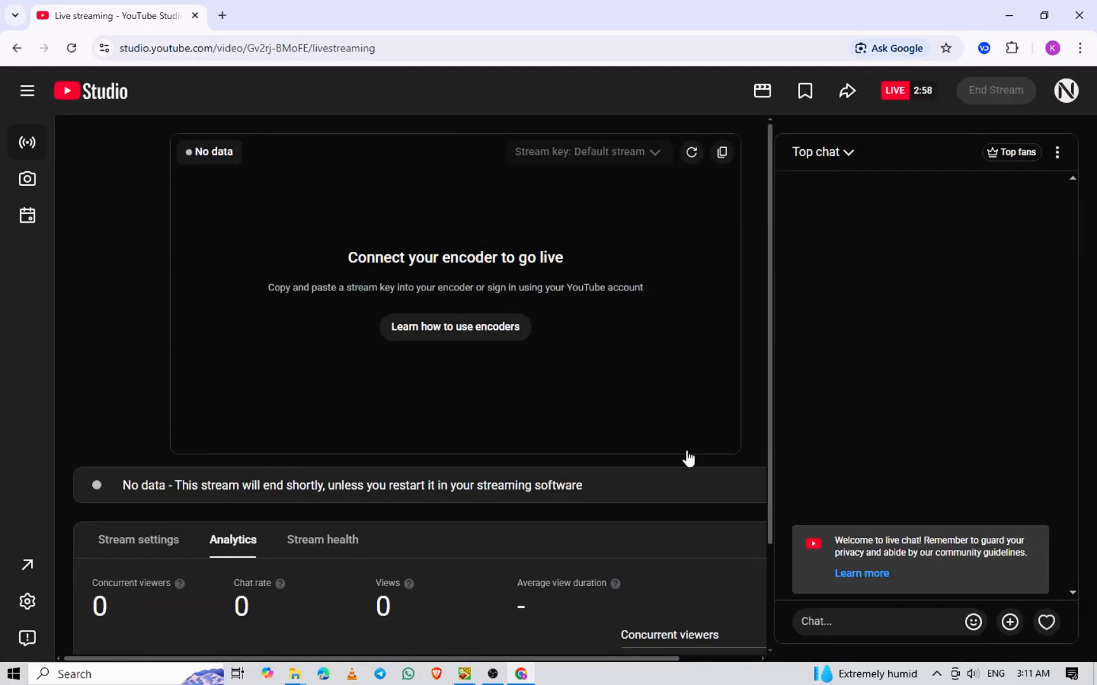
{"action": "left_click", "coordinate": [462, 607]}
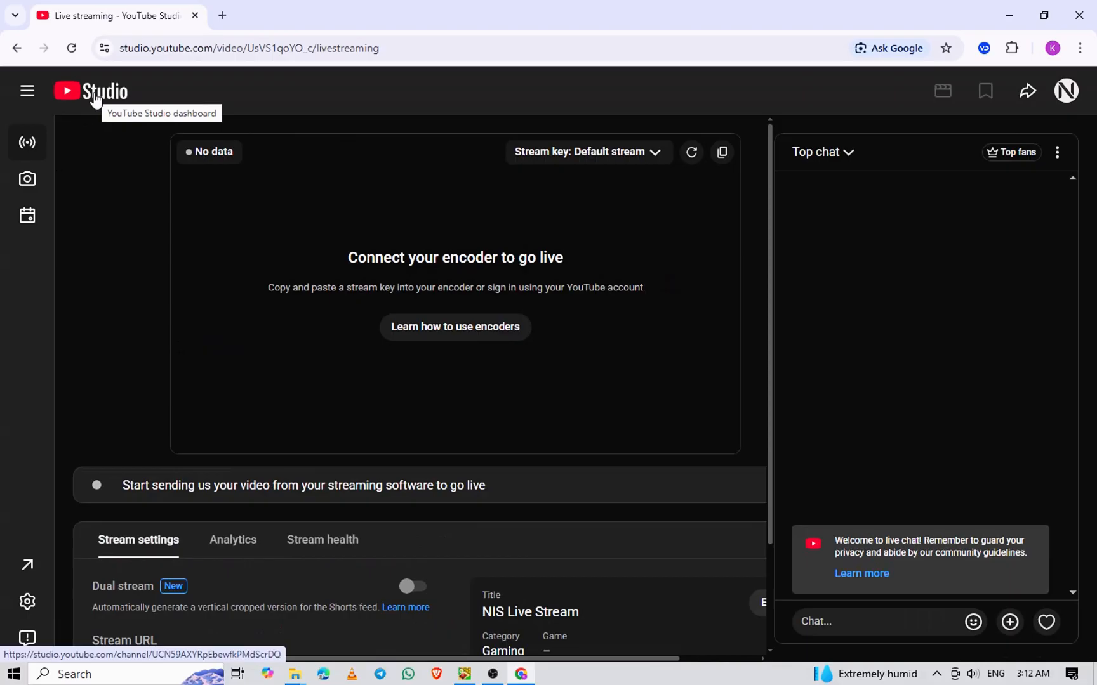
List the channel's live content in YouTube Studio and open the most recent NIS Live Stream replay on YouTube
{"action": "left_click", "coordinate": [94, 94]}
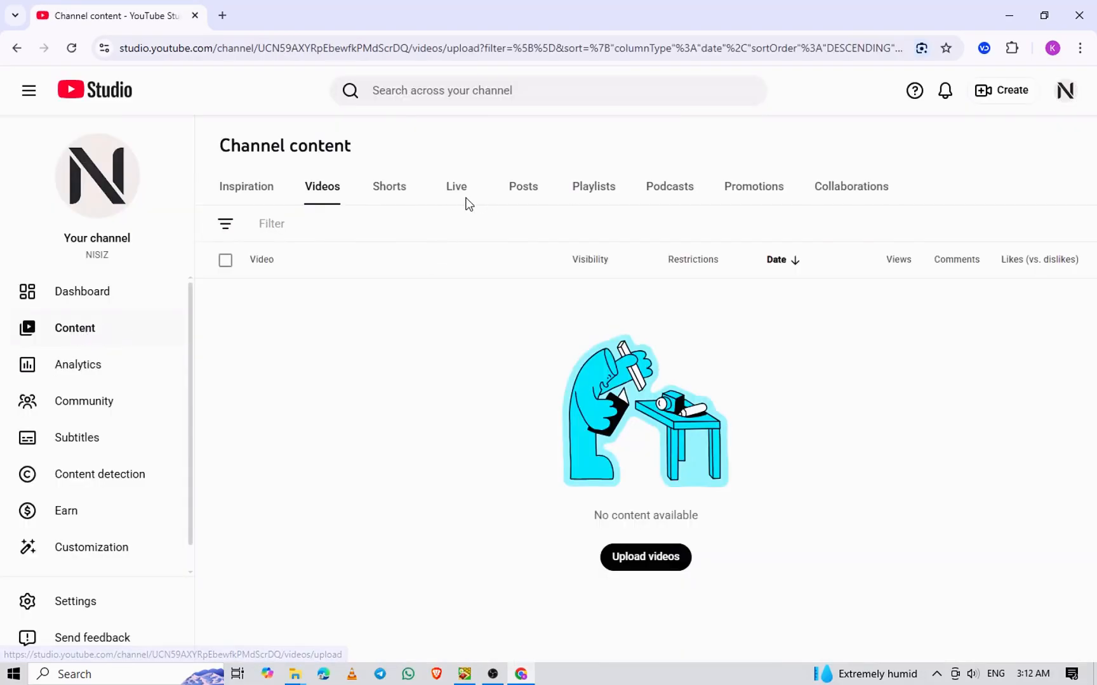
{"action": "left_click", "coordinate": [465, 201]}
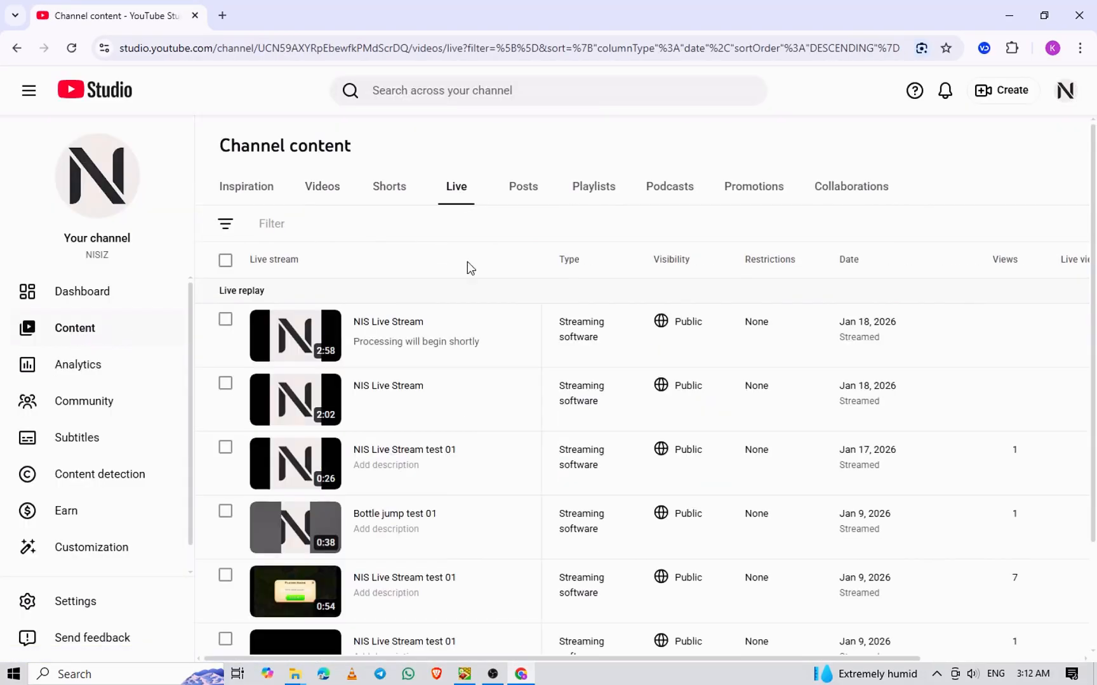
{"action": "mouse_move", "coordinate": [327, 345]}
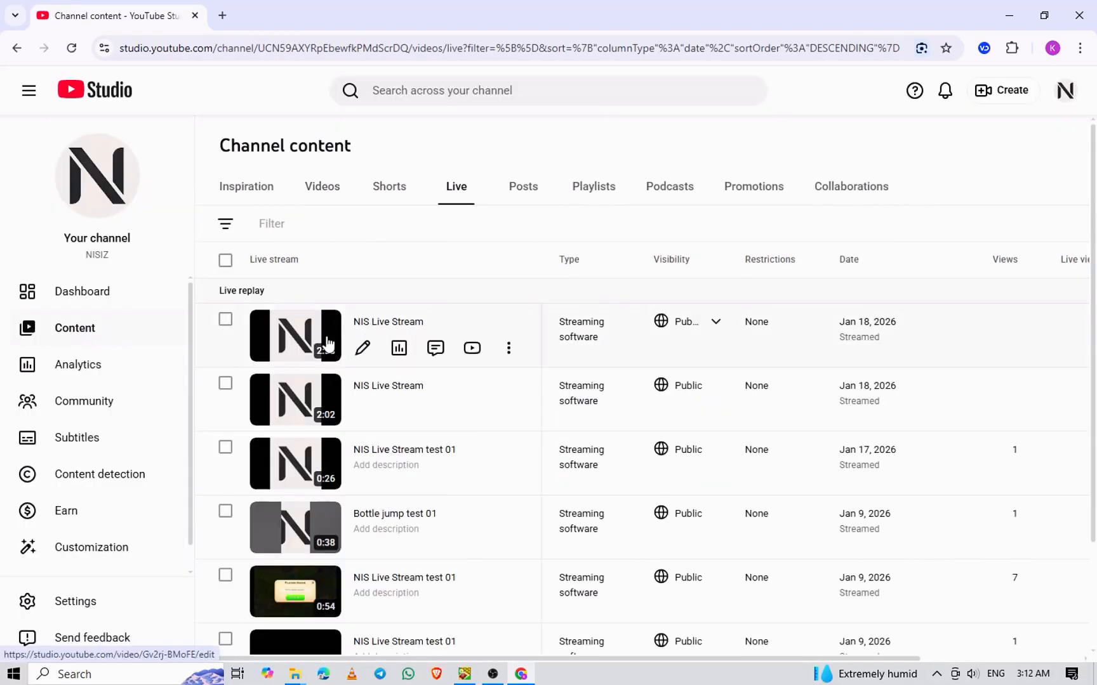
{"action": "left_click", "coordinate": [472, 348]}
Skim the NIS Live Stream replay by skipping ahead through its timeline to about 1:14
{"action": "left_click", "coordinate": [223, 530]}
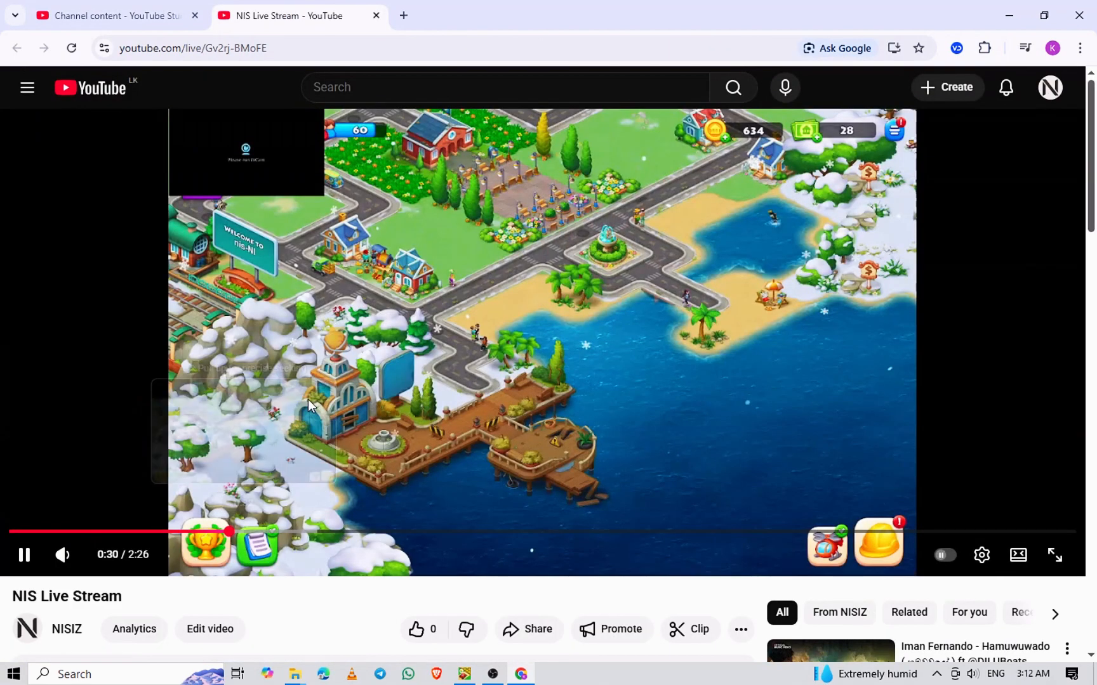
{"action": "left_click", "coordinate": [285, 531]}
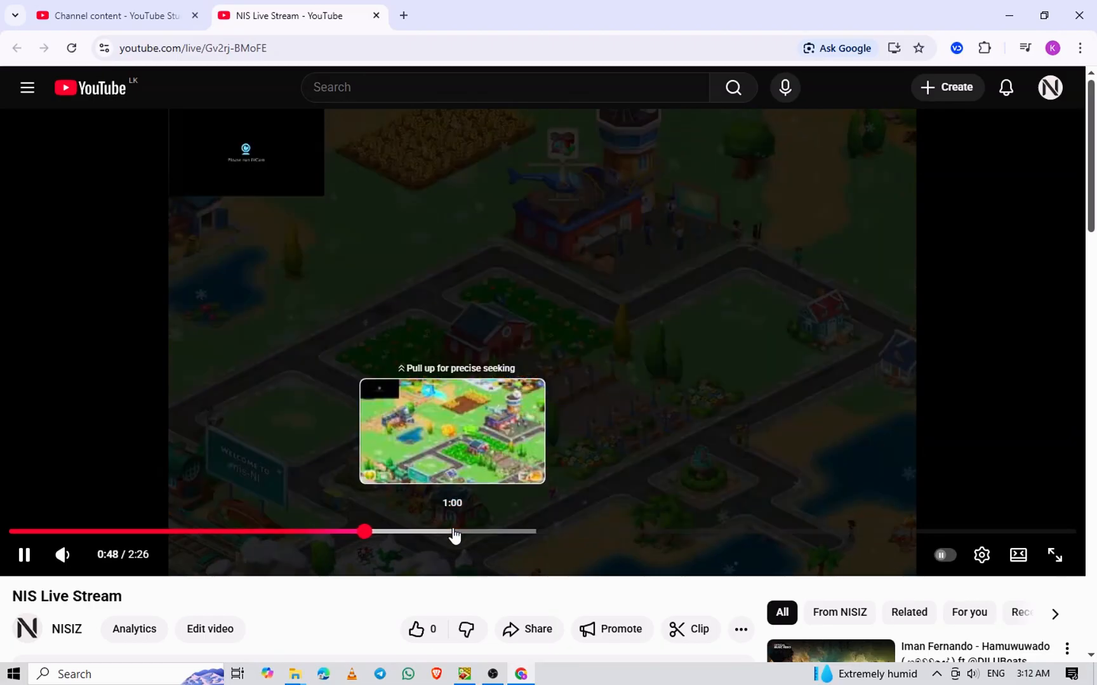
{"action": "left_click", "coordinate": [455, 533]}
{"action": "left_click", "coordinate": [525, 533]}
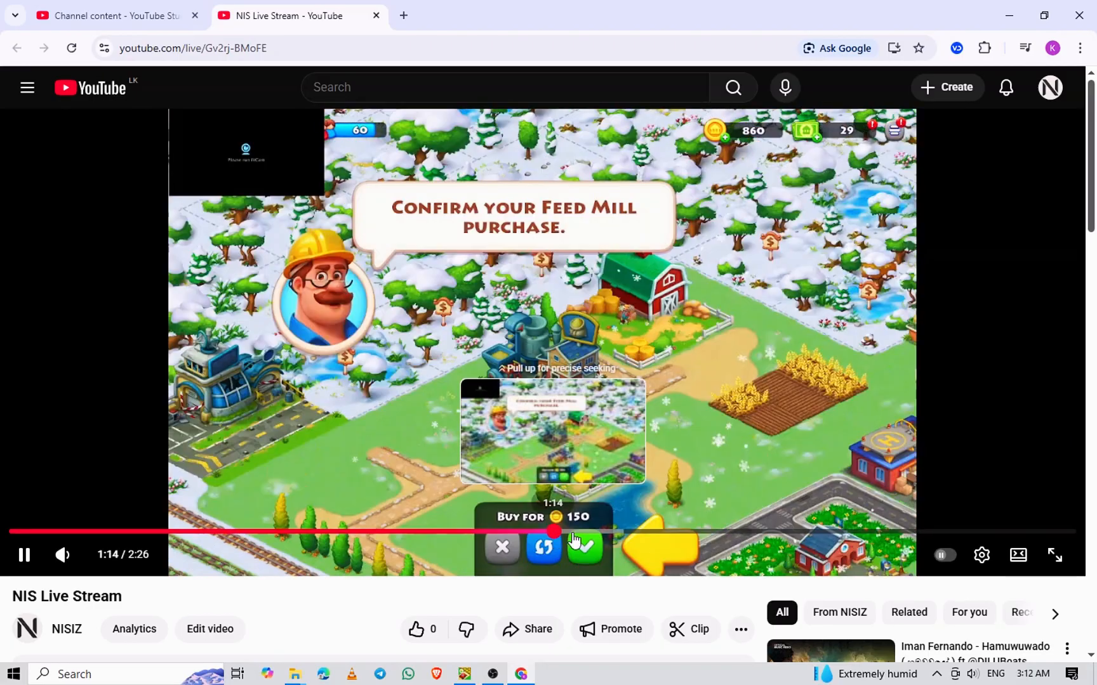